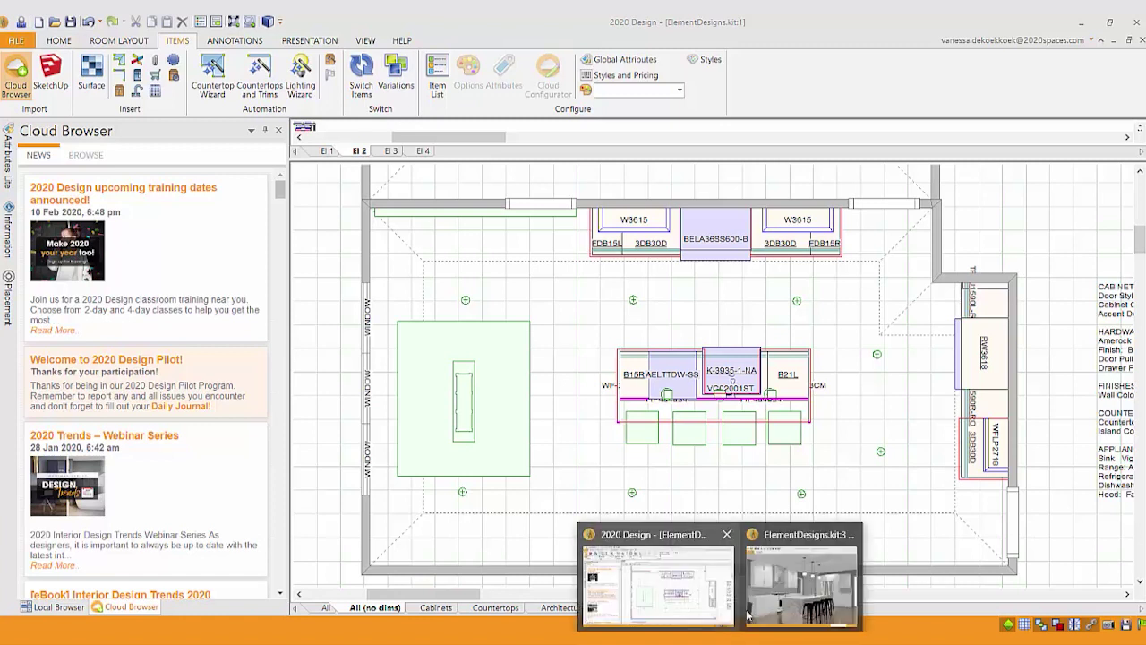
Bring the 2020 Rendering Module window in front of the ElementDesigns kitchen plan.
left_click(785, 590)
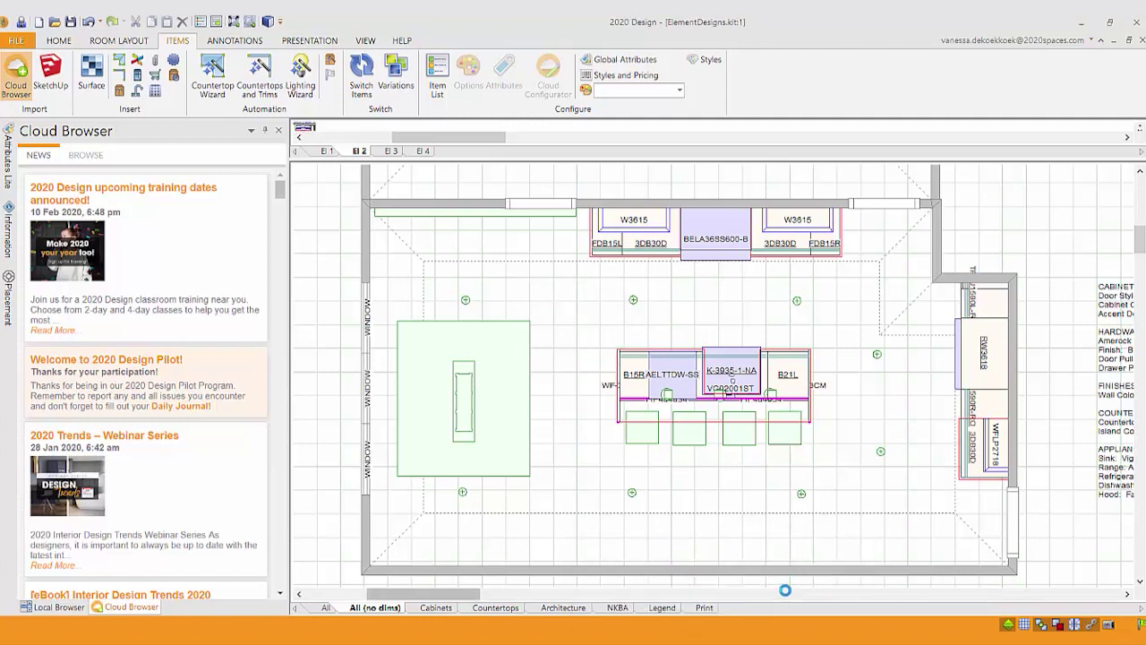
left_click(772, 612)
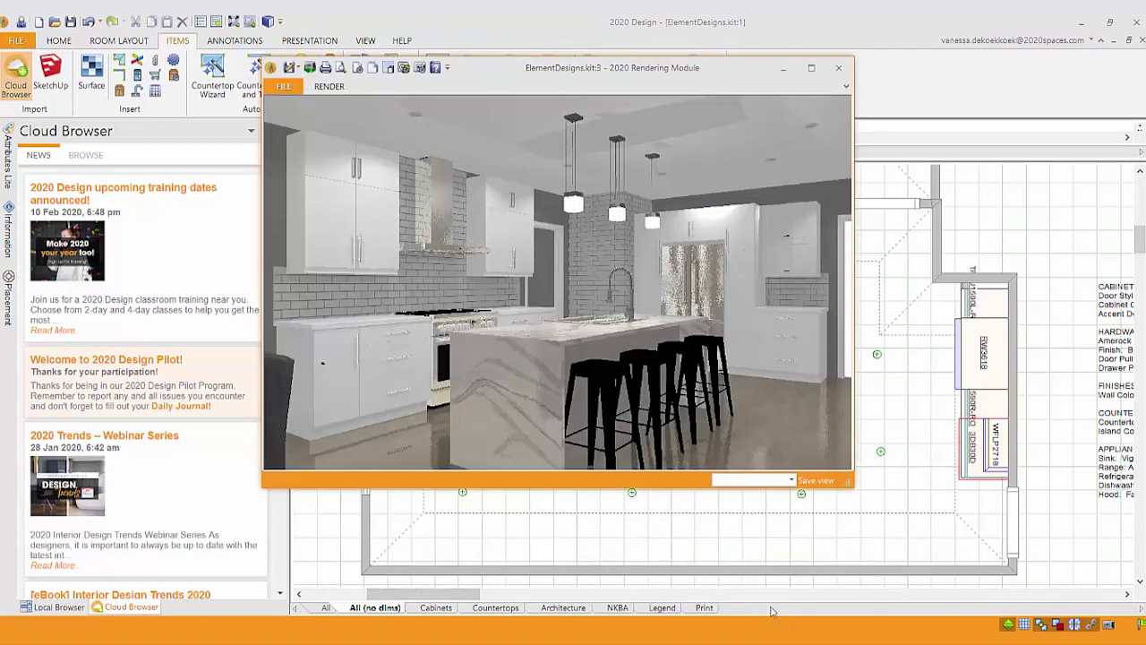
mouse_move(786, 362)
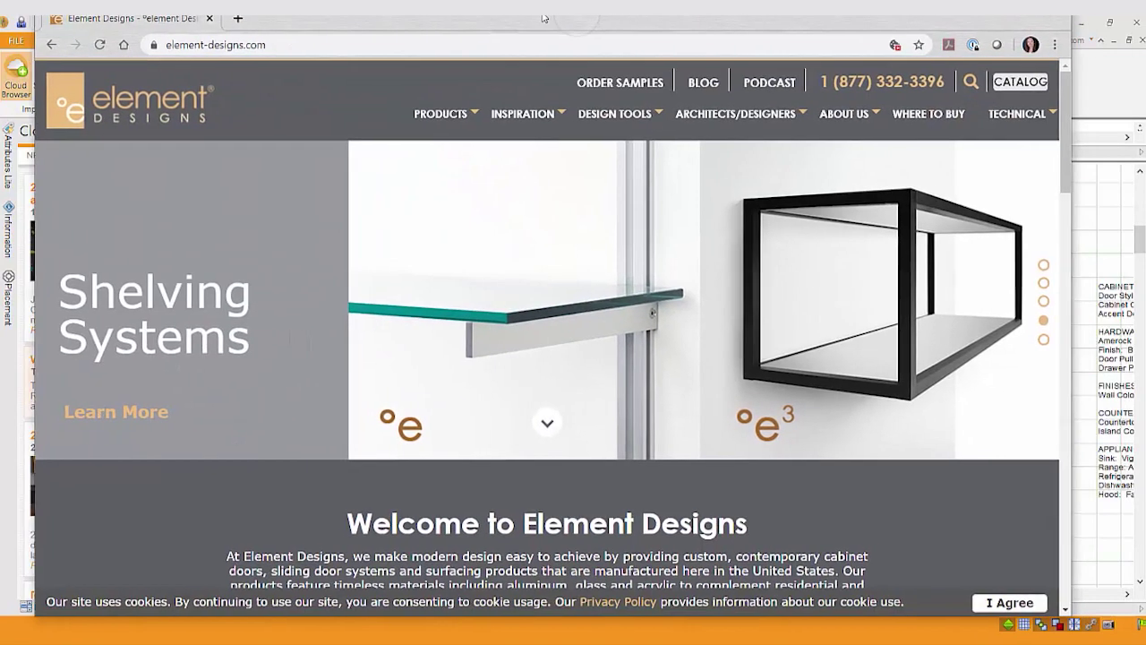
Maximize Chrome and open the Element Designs catalog in full-screen view.
double_click(542, 18)
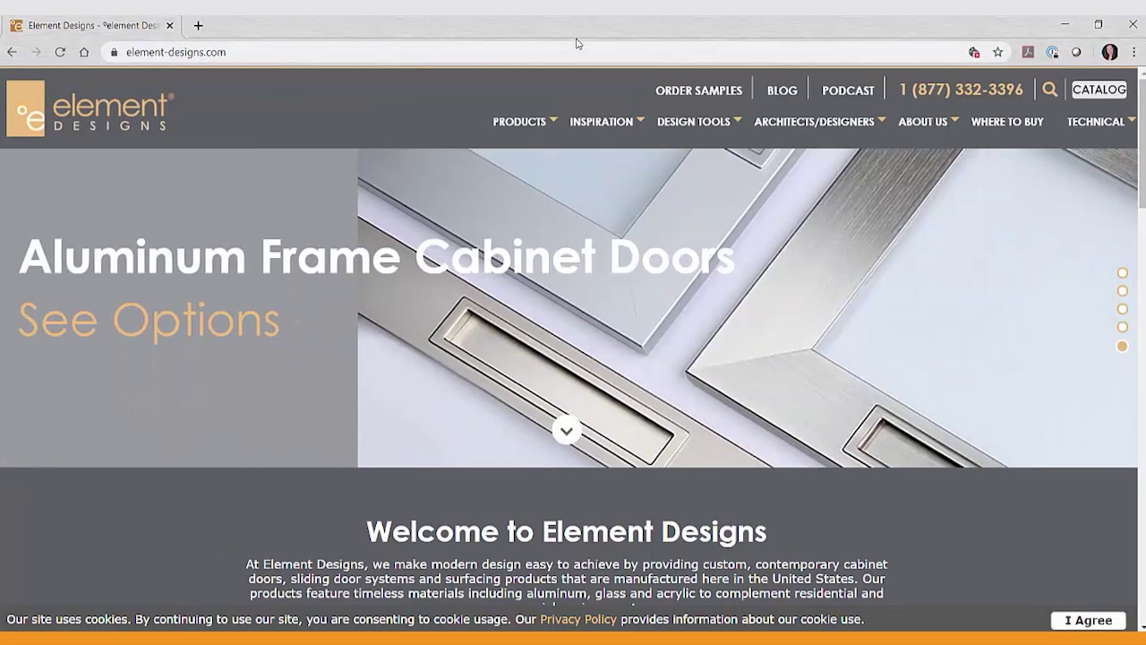
left_click(1101, 89)
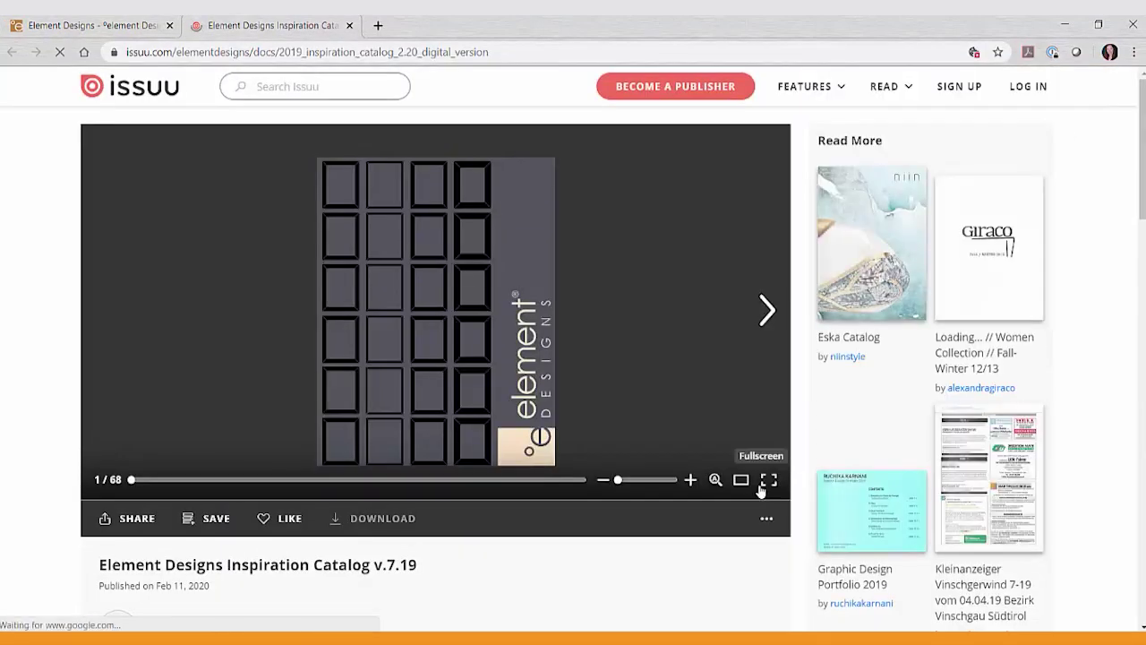
left_click(767, 480)
Page past Modern Luxury and Sophisticated Style to the Kitchen spread, then exit full screen.
left_click(1125, 348)
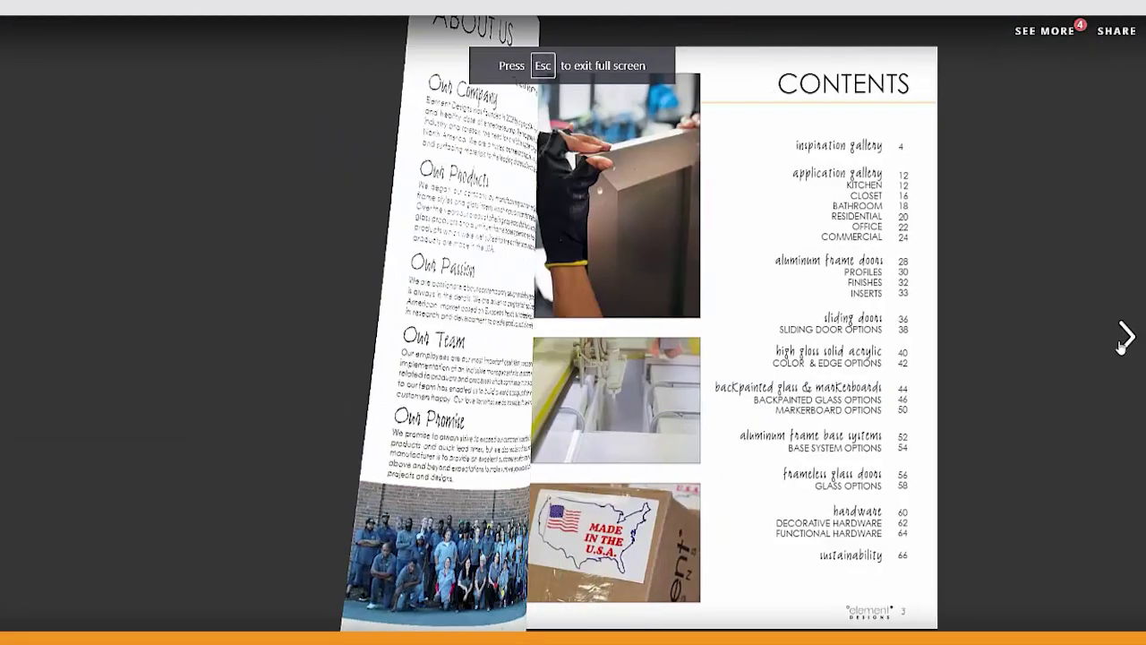
left_click(1127, 347)
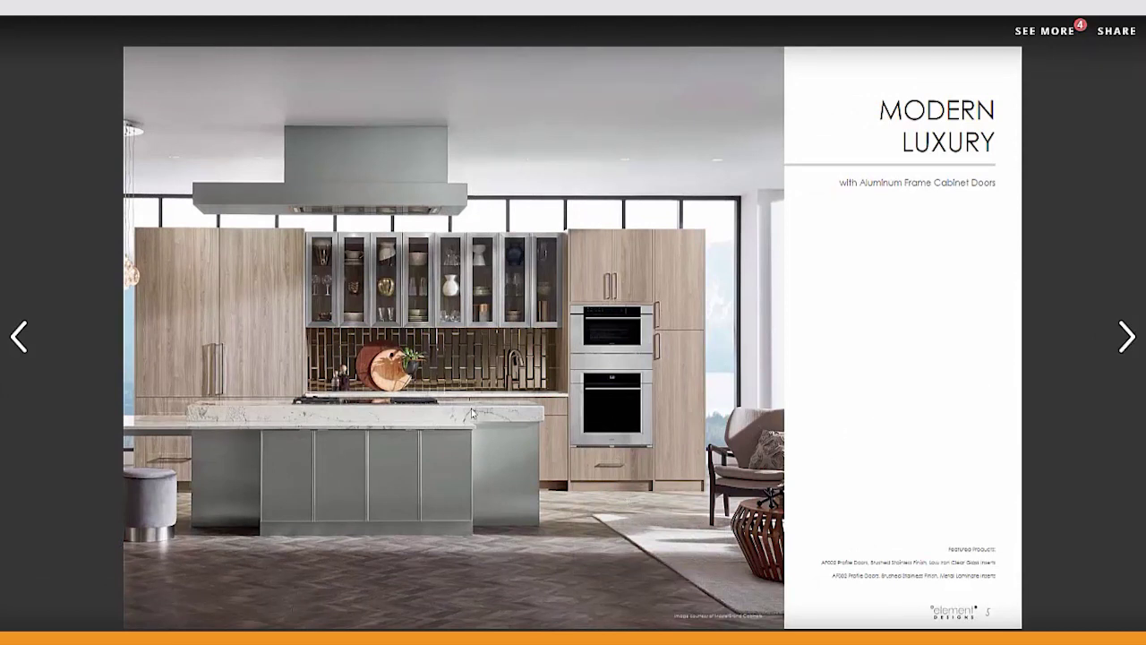
left_click(1128, 338)
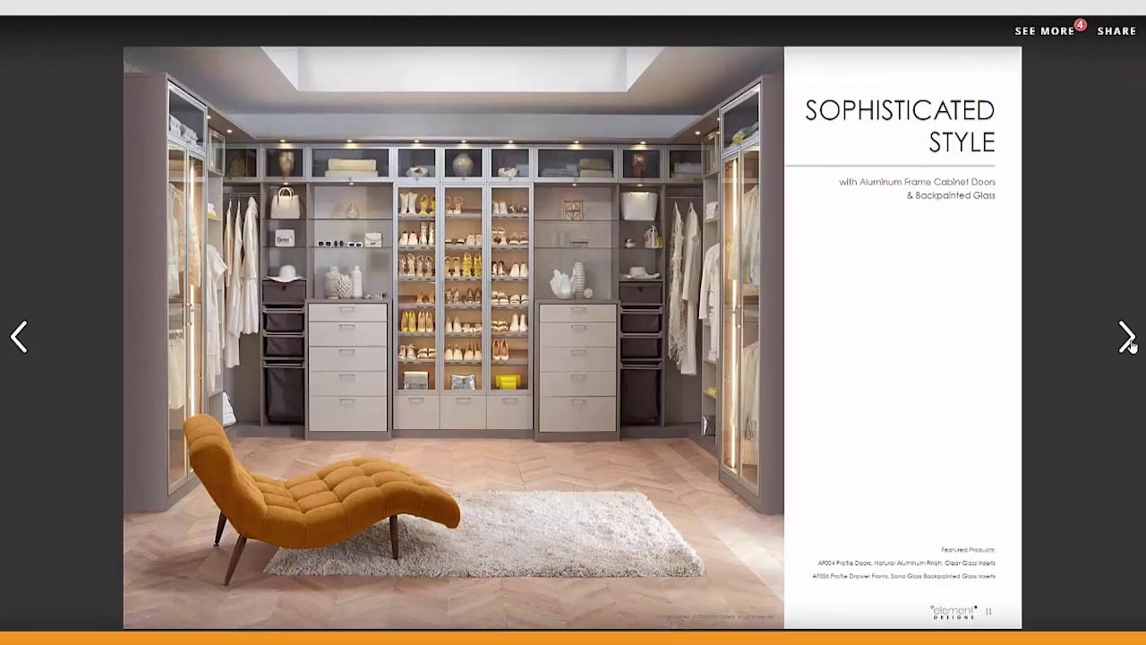
left_click(1129, 342)
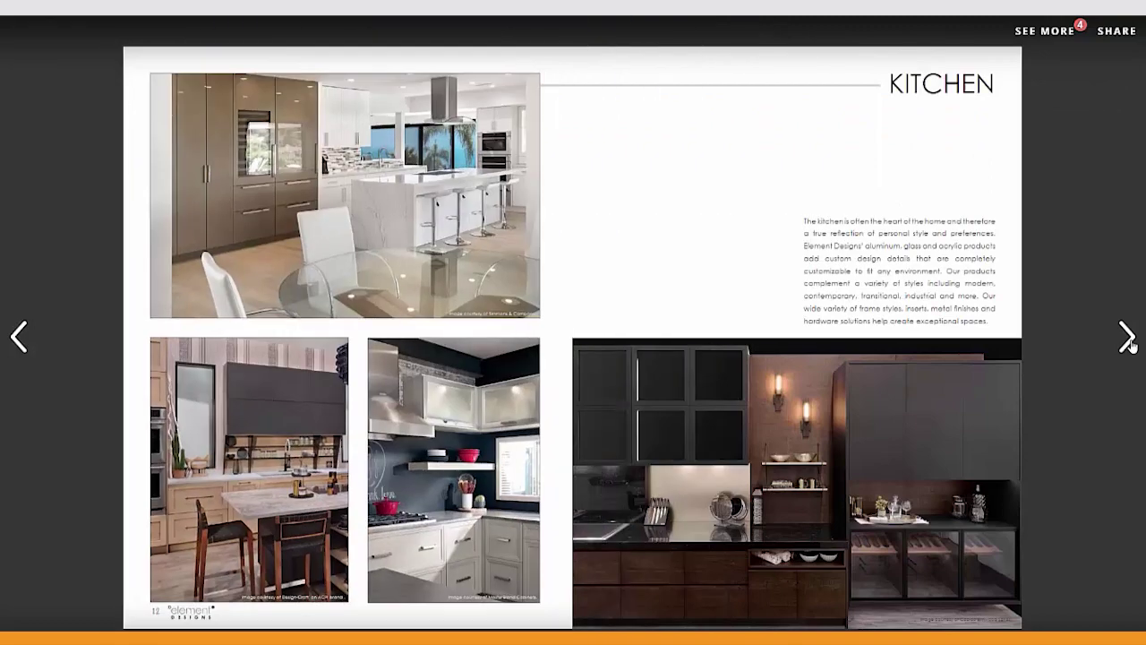
left_click(1129, 341)
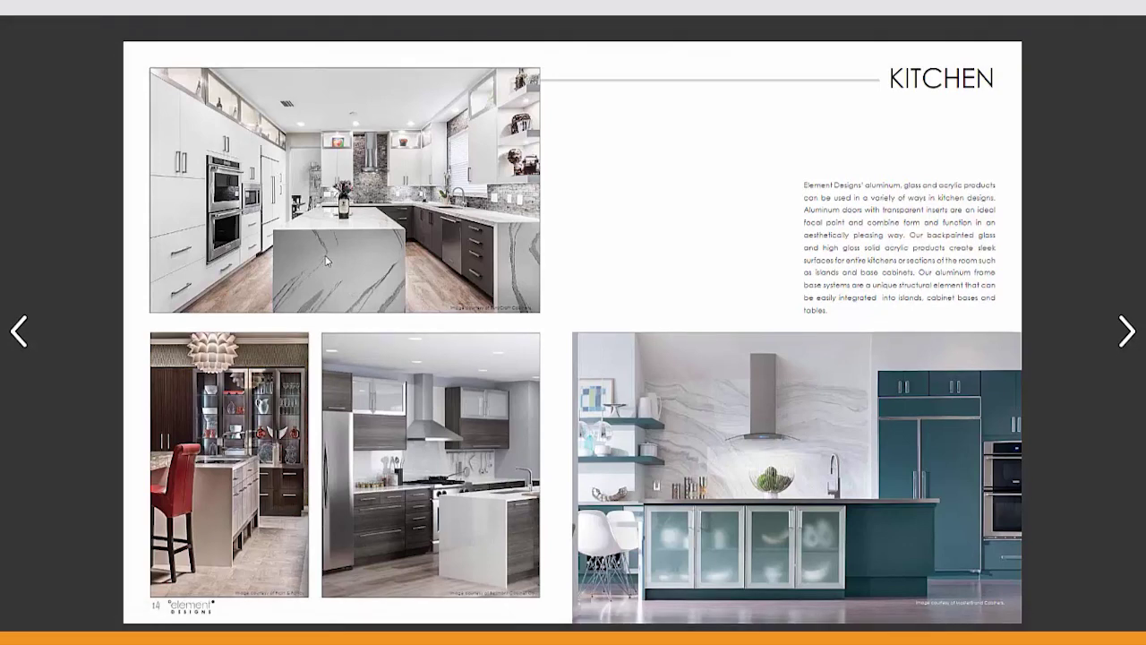
key("Escape")
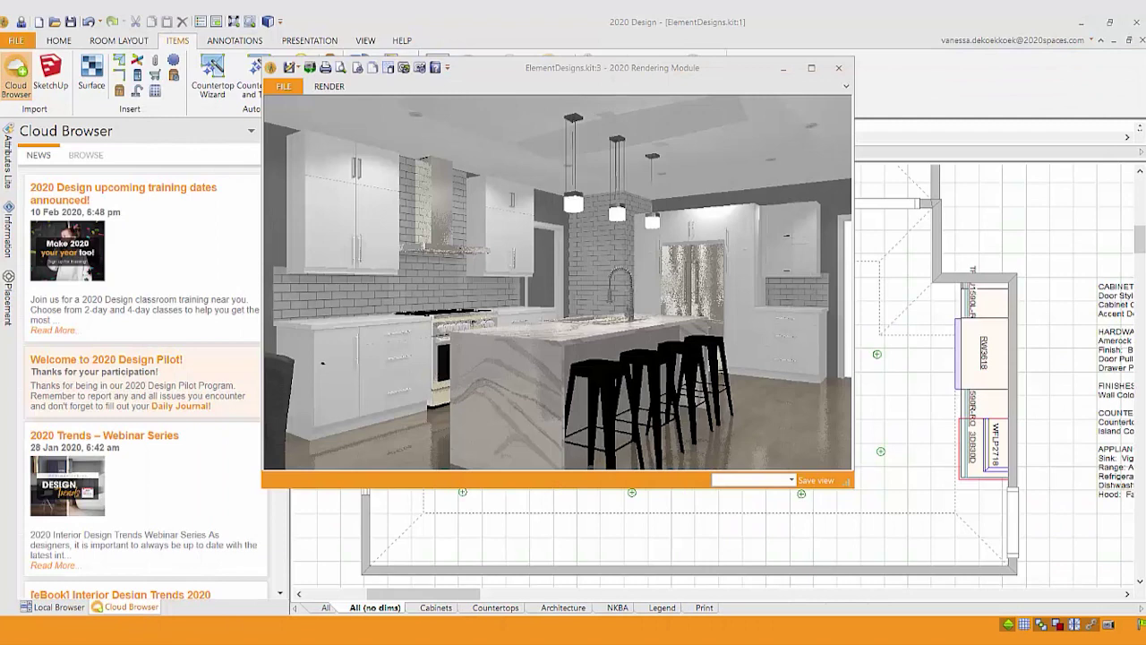
Close the Rendering Module, load ELEDOORA in the Local Browser, and bring up W3615's options.
left_click(856, 41)
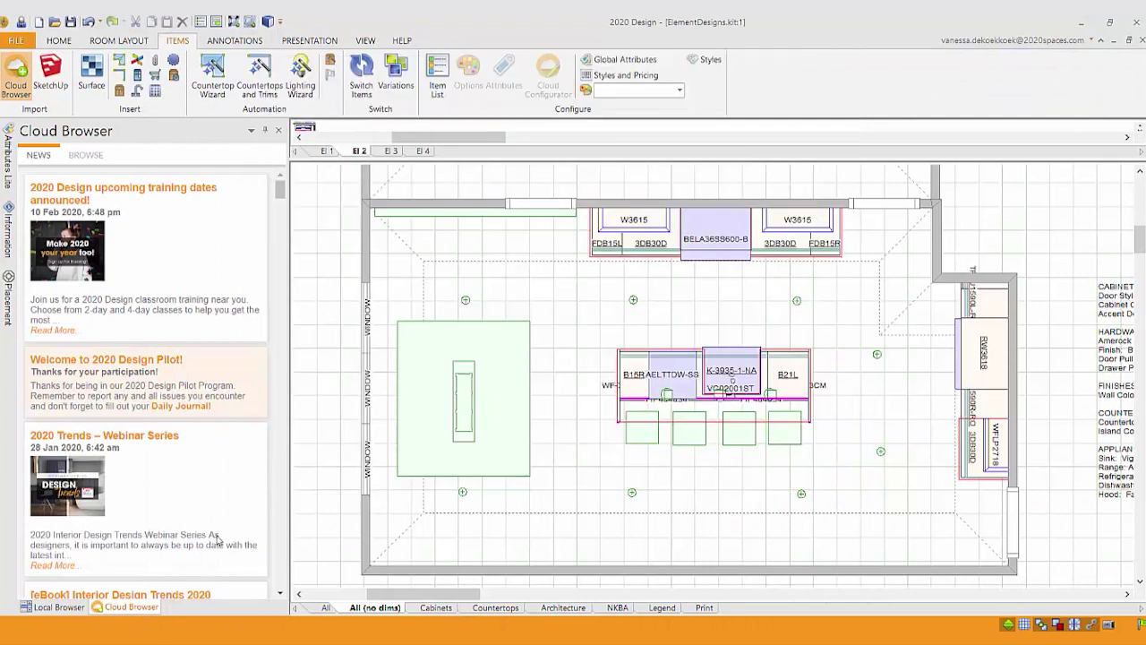
left_click(60, 608)
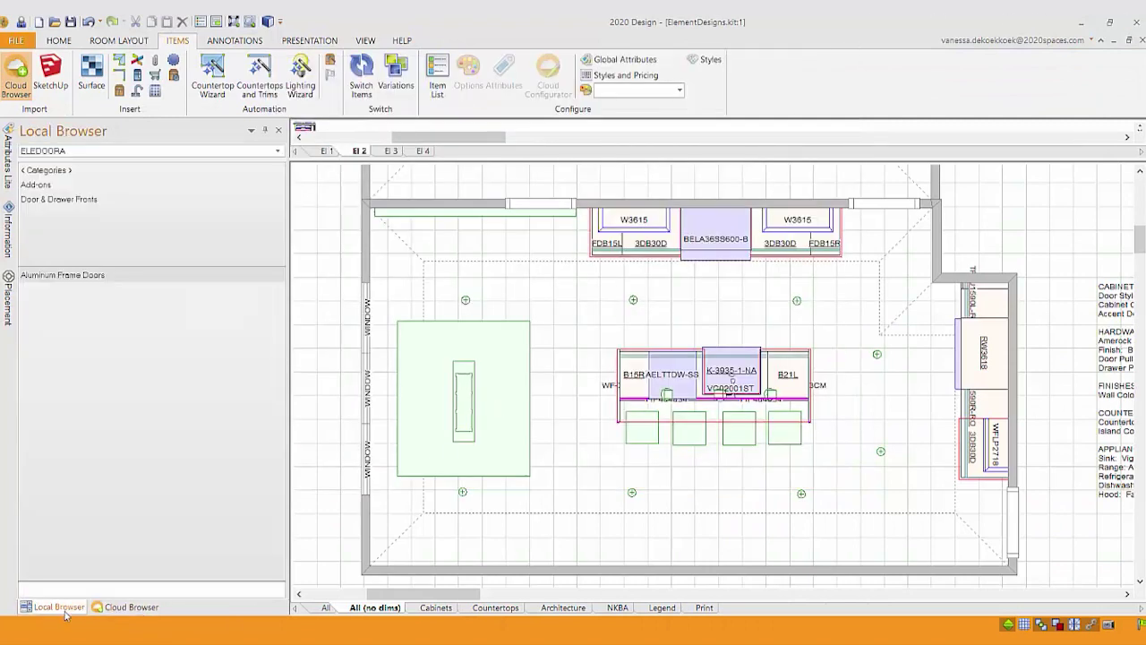
left_click(161, 153)
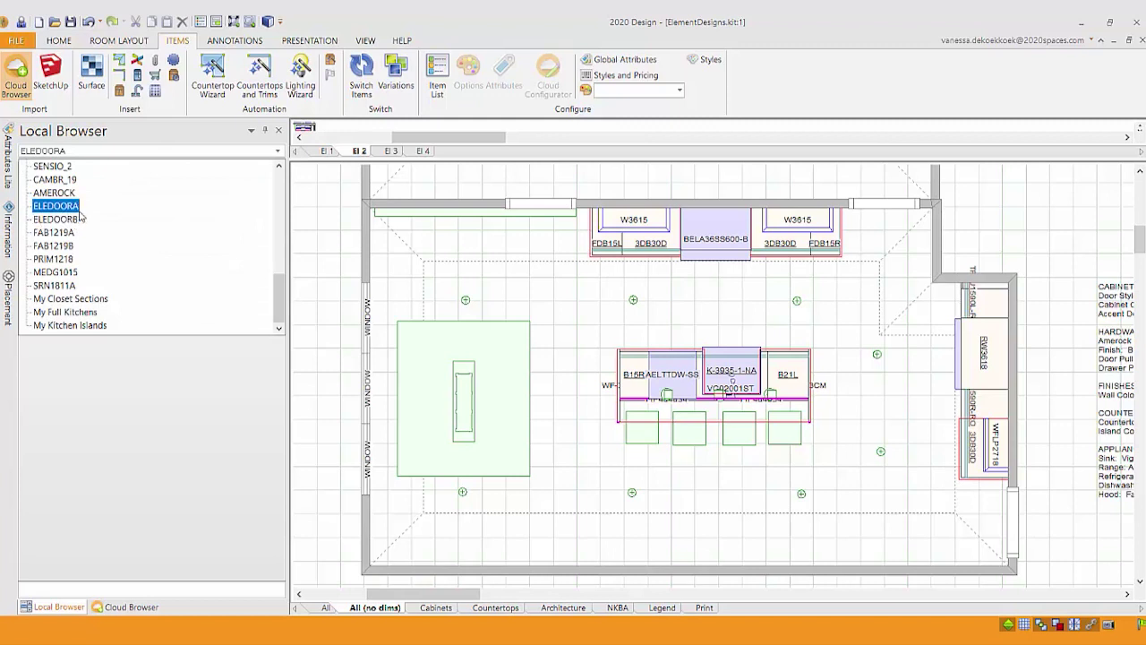
left_click(155, 134)
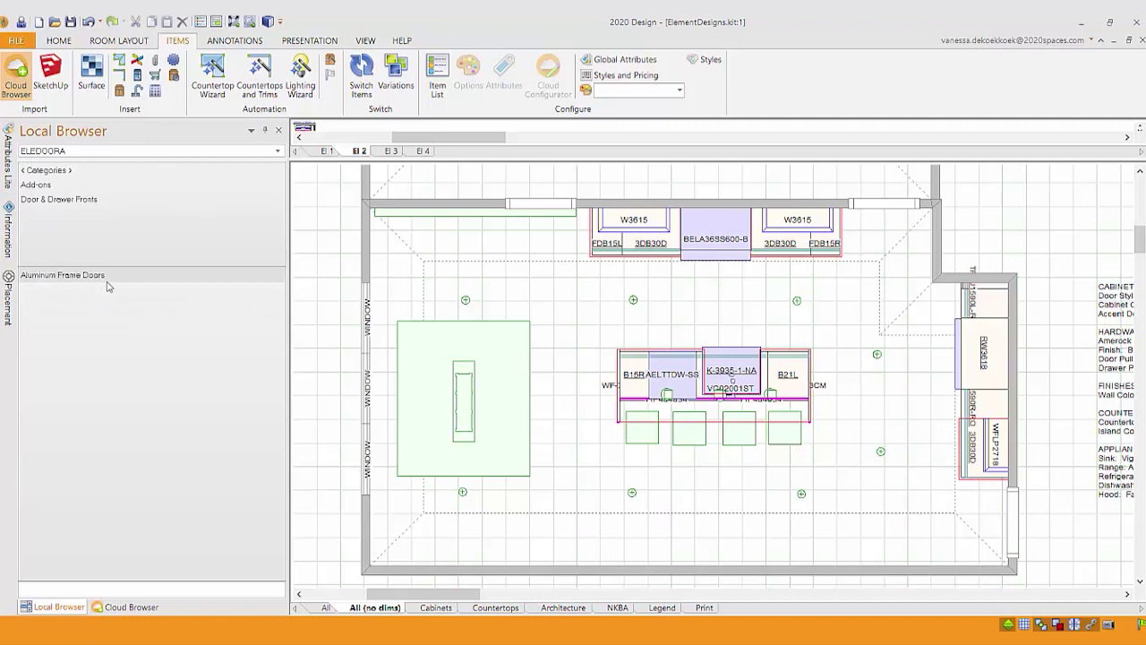
right_click(636, 220)
Check ELEDOORA_1 Aluminum Frame Doors under Door & Drawer Fronts in W3615's Add-Ons and apply.
left_click(683, 461)
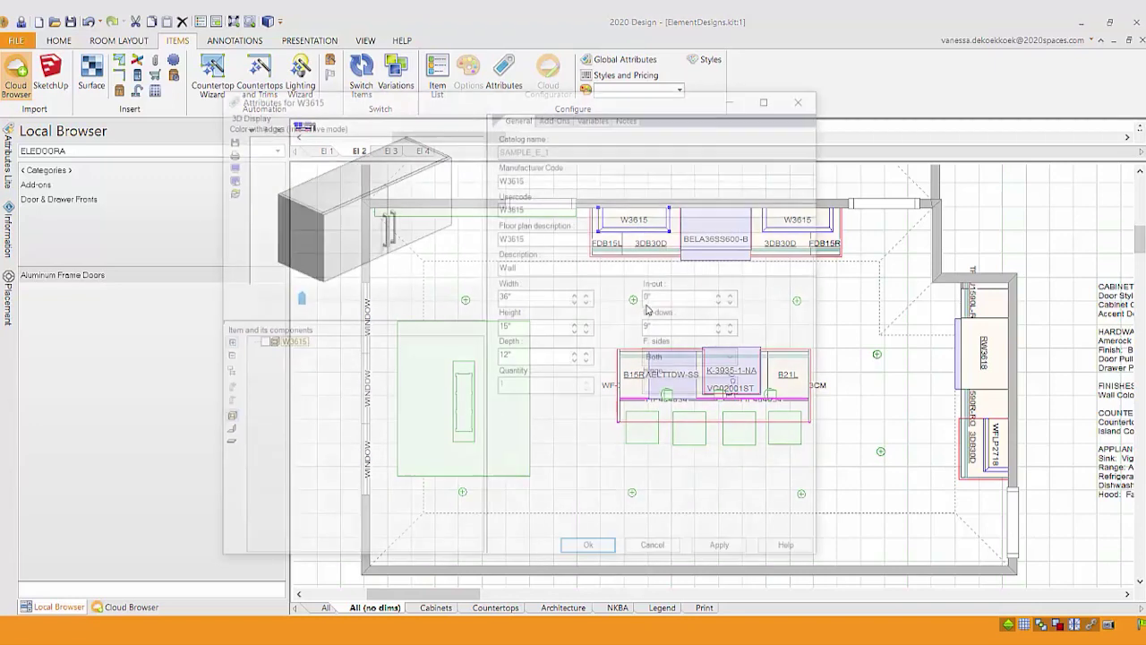
left_click(556, 116)
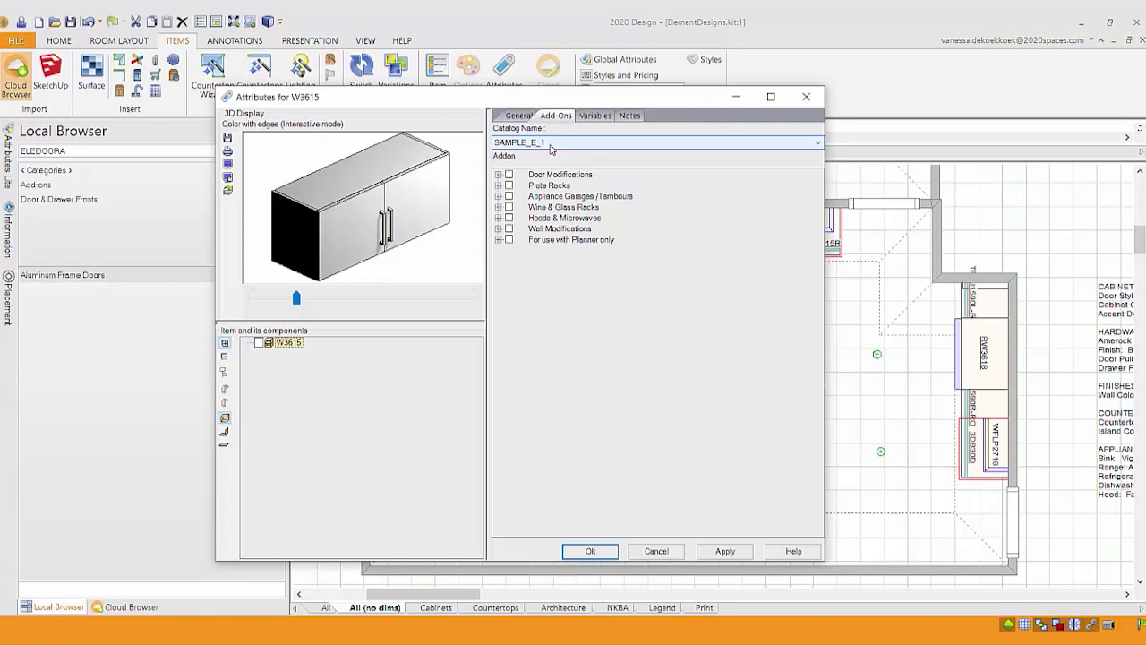
left_click(551, 143)
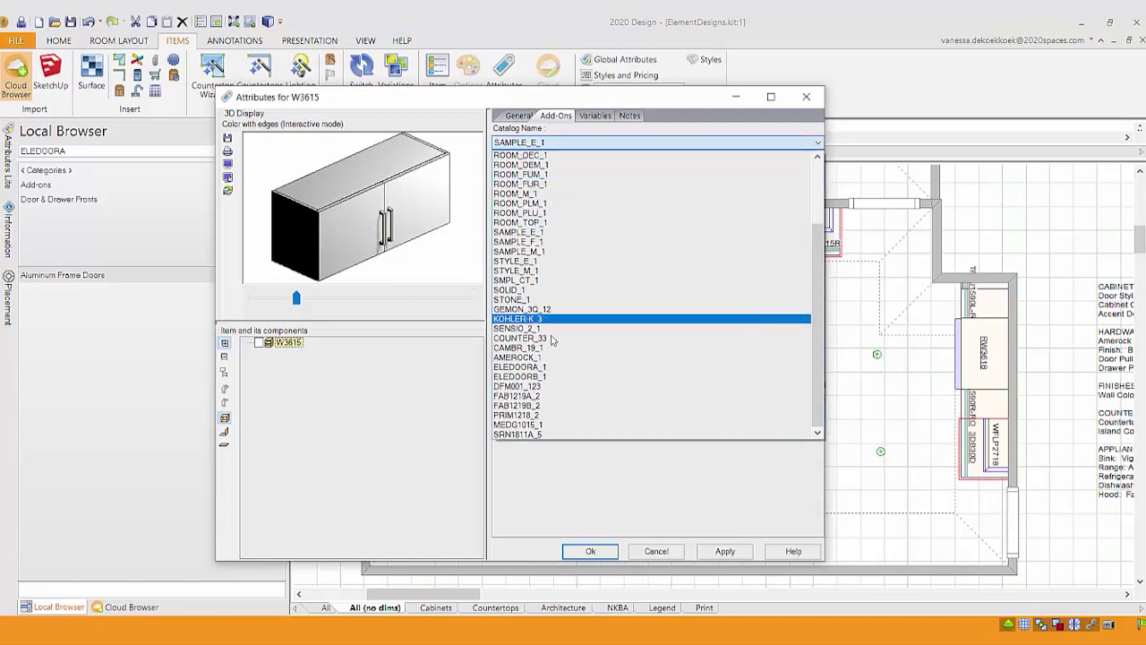
left_click(546, 370)
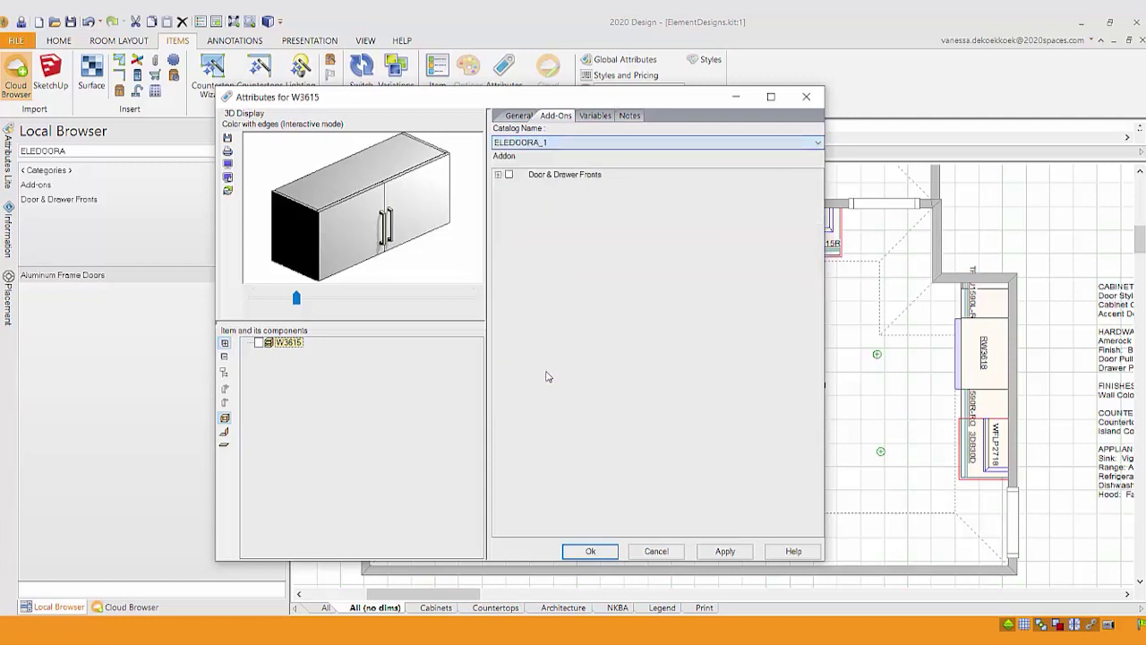
left_click(498, 176)
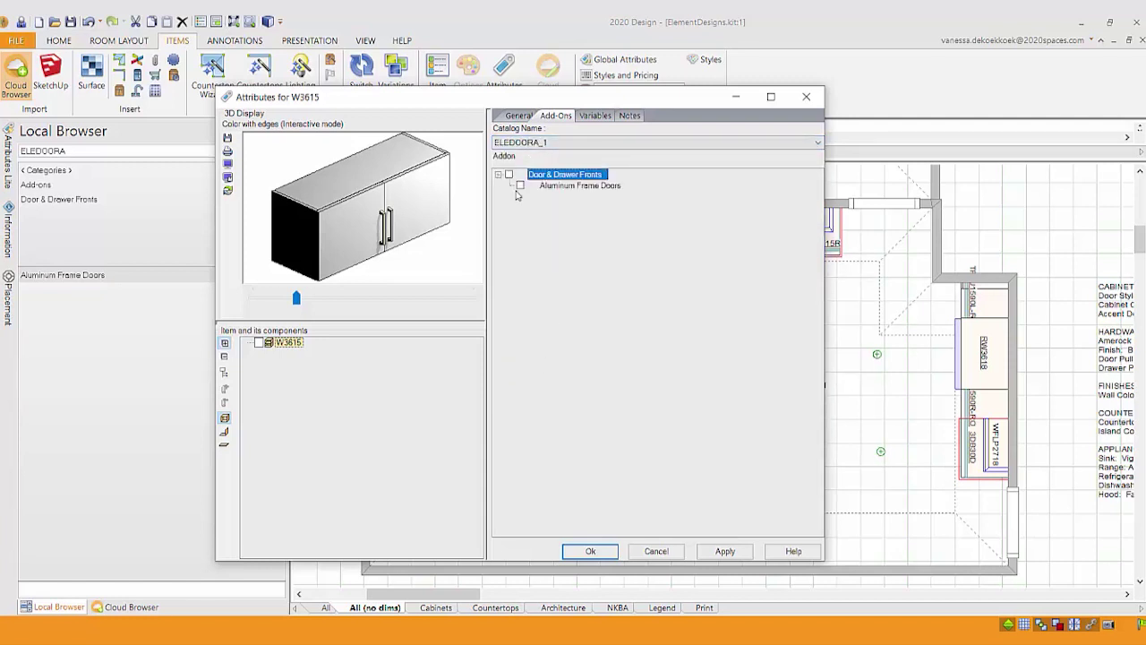
left_click(521, 186)
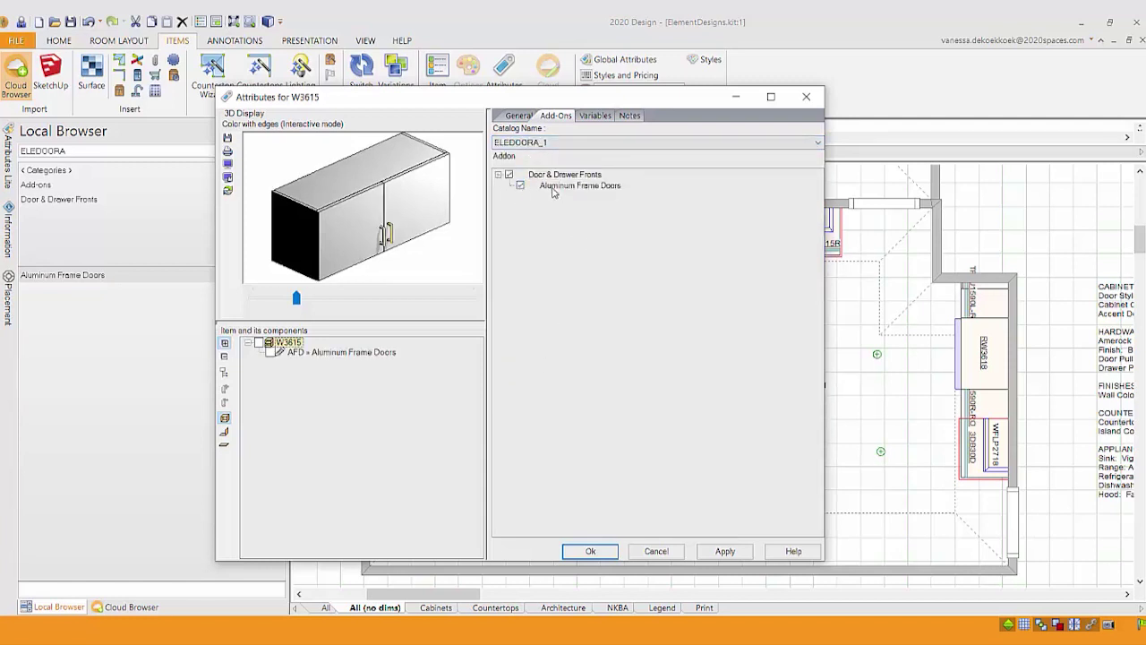
left_click(725, 551)
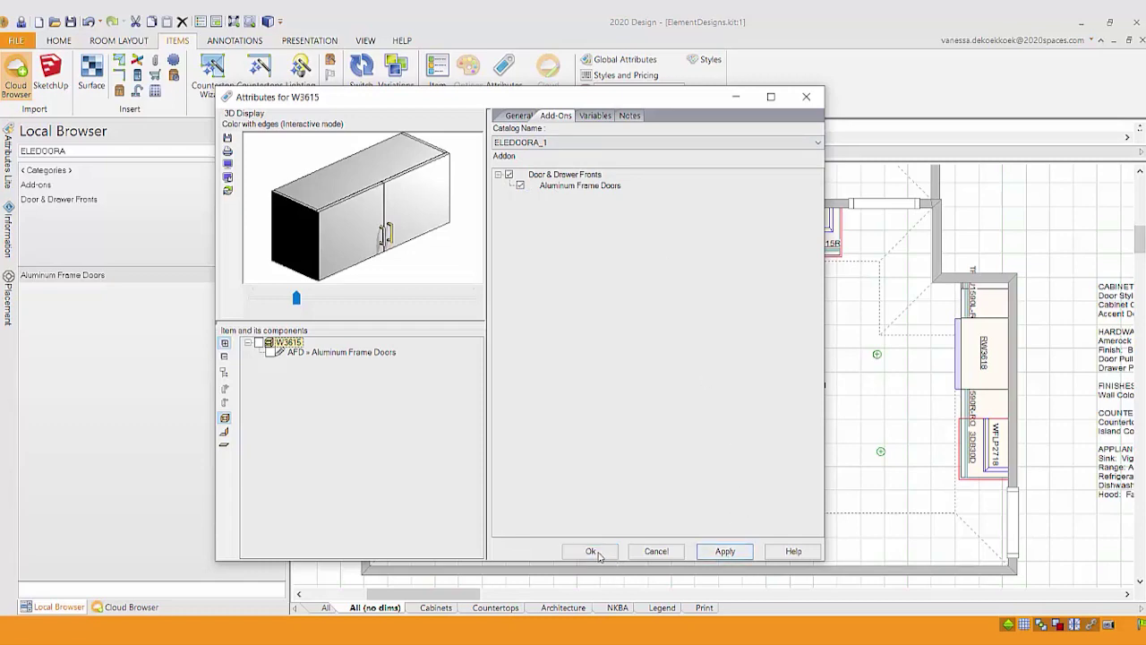
Close the attributes and open ELEDOORA_1's Aluminum Profile Selection in Styles and Pricing.
left_click(591, 551)
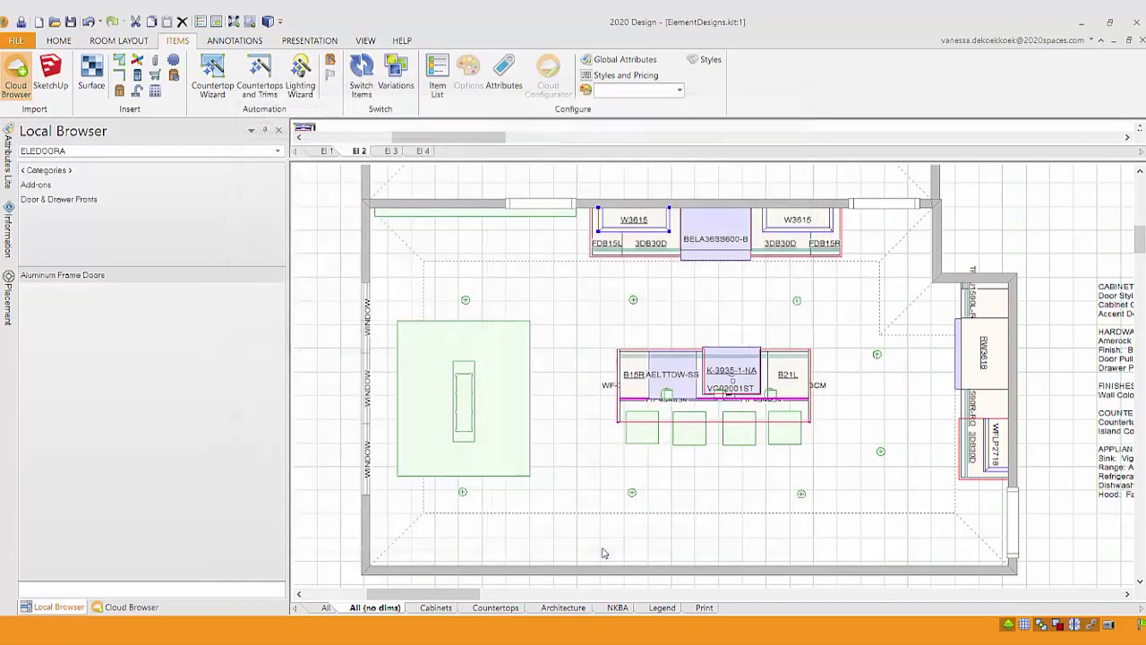
left_click(605, 77)
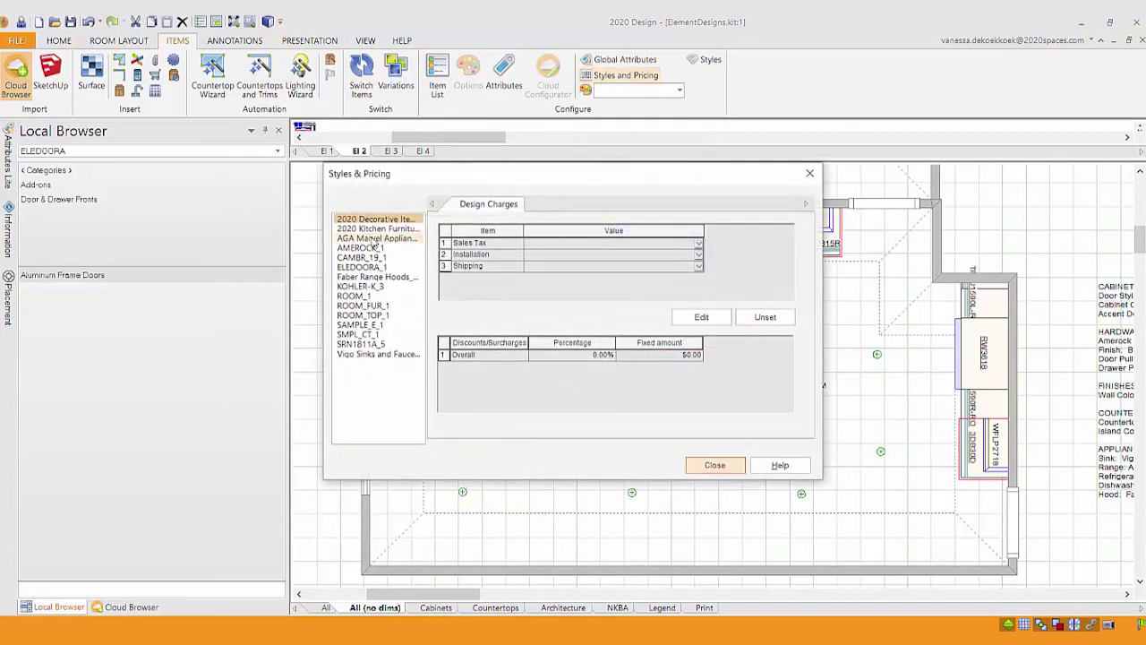
left_click(363, 267)
left_click(540, 207)
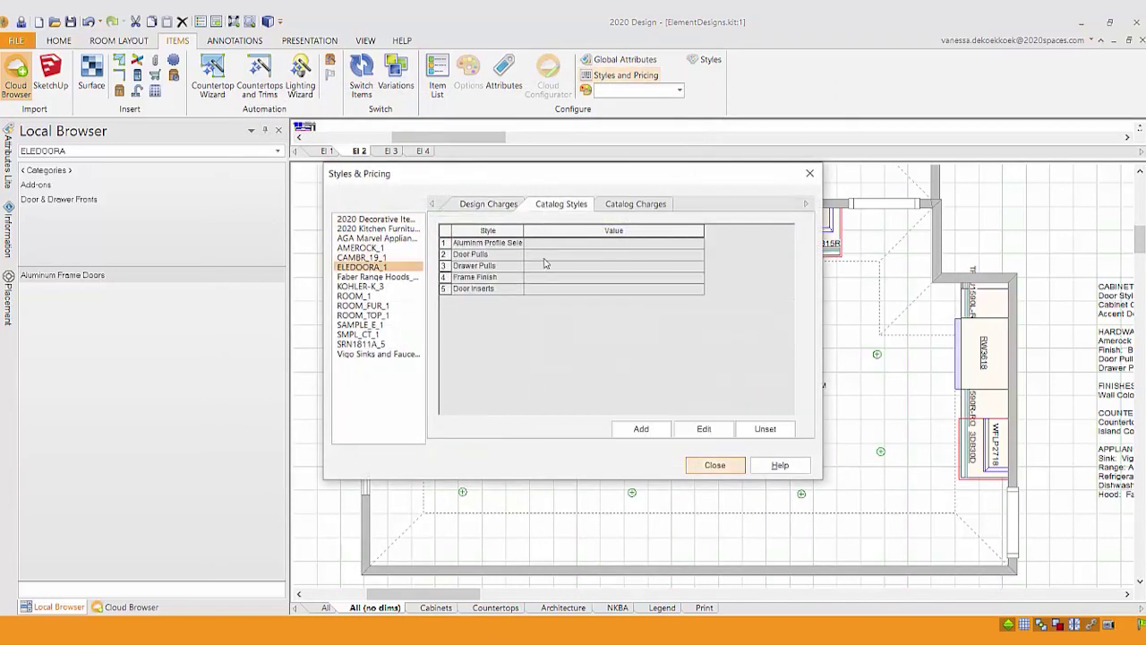
left_click(547, 243)
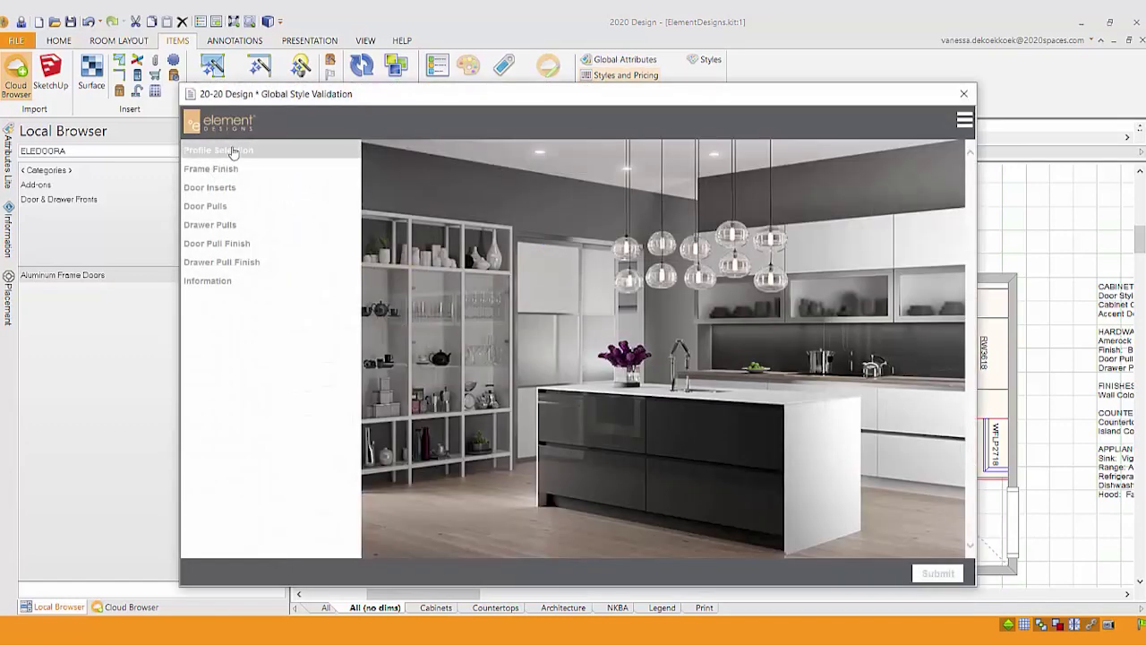
scroll(713, 289, "down", 2)
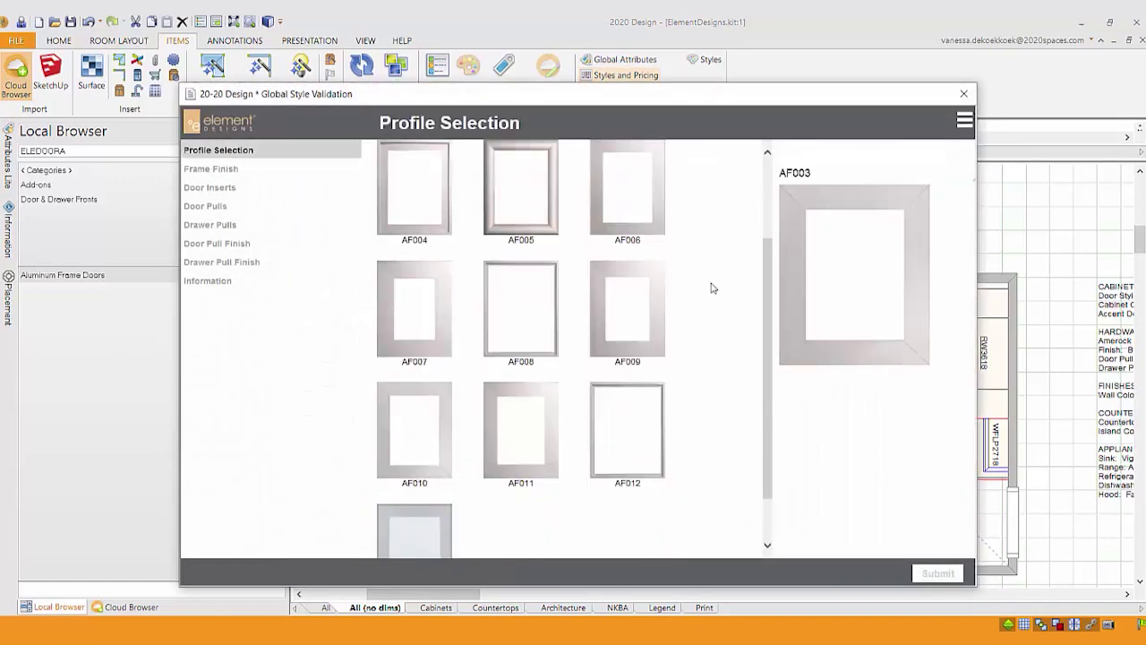
scroll(713, 288, "down", 1)
Choose the AF011 profile with an Anodized Aluminum Brushed Stainless frame and Clear glass inserts.
left_click(552, 413)
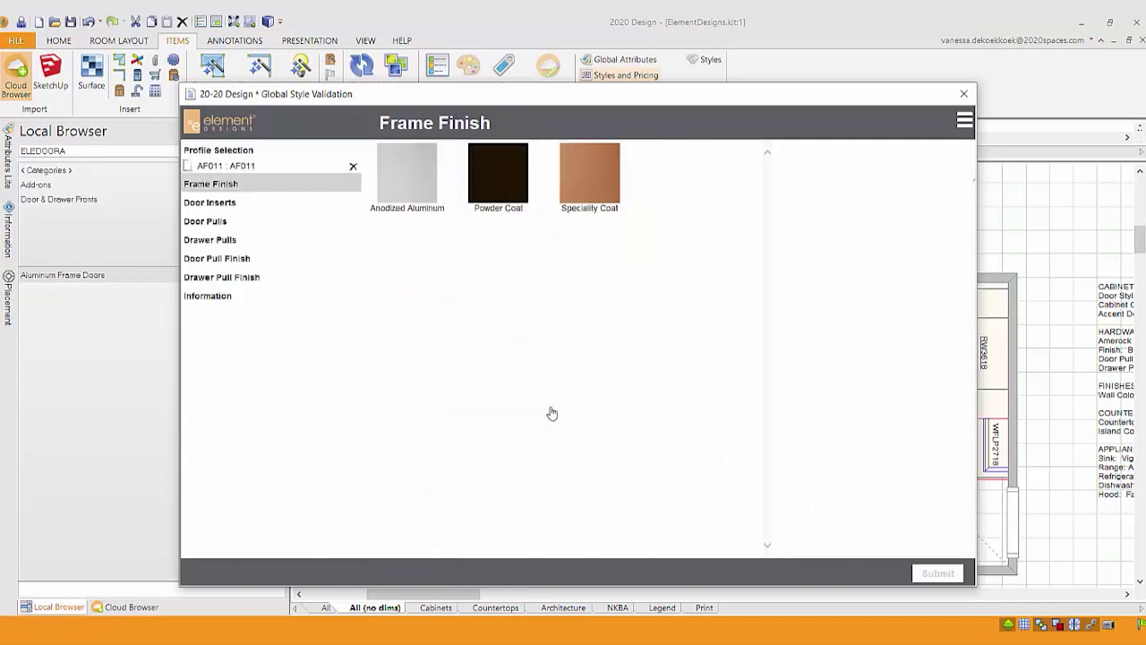
mouse_move(399, 180)
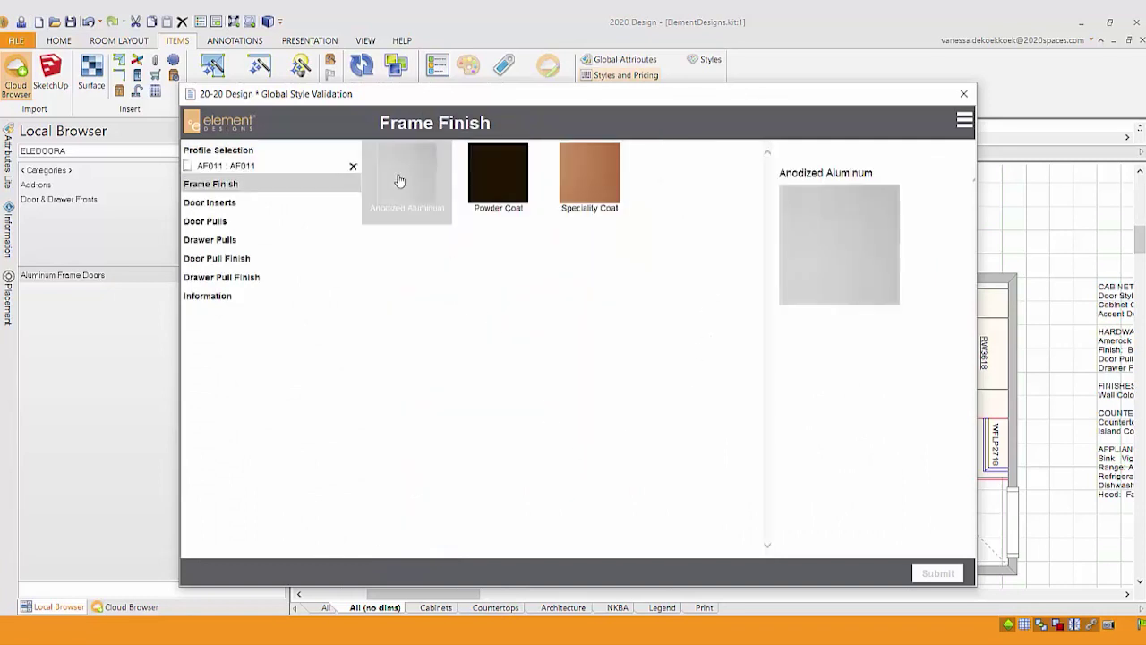
left_click(400, 181)
left_click(487, 188)
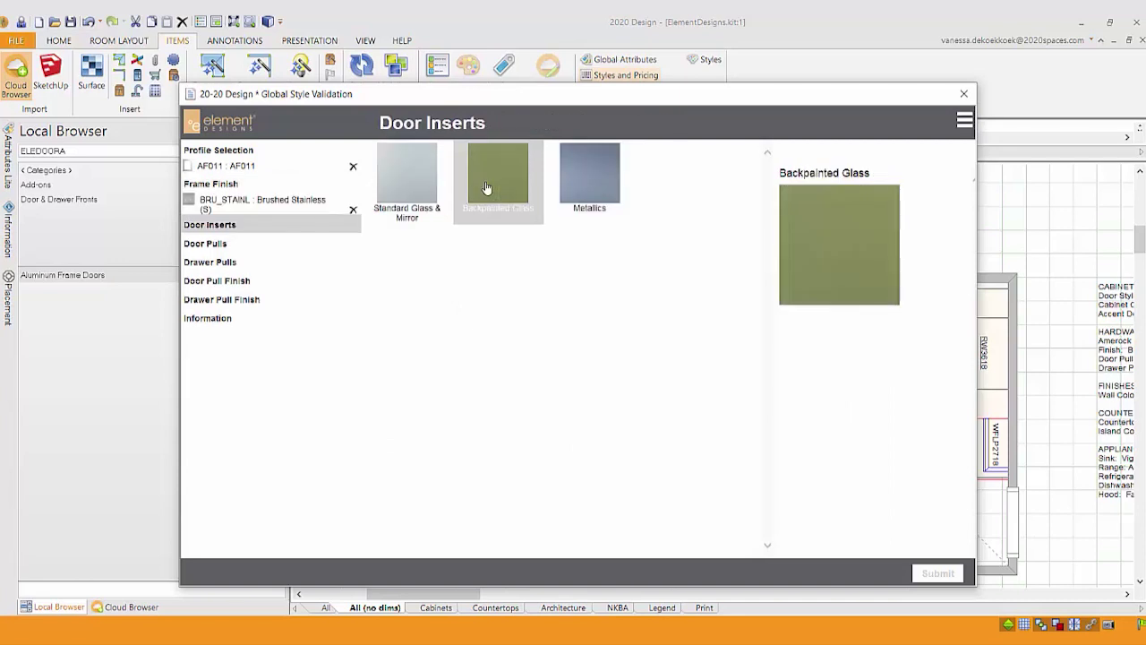
left_click(395, 168)
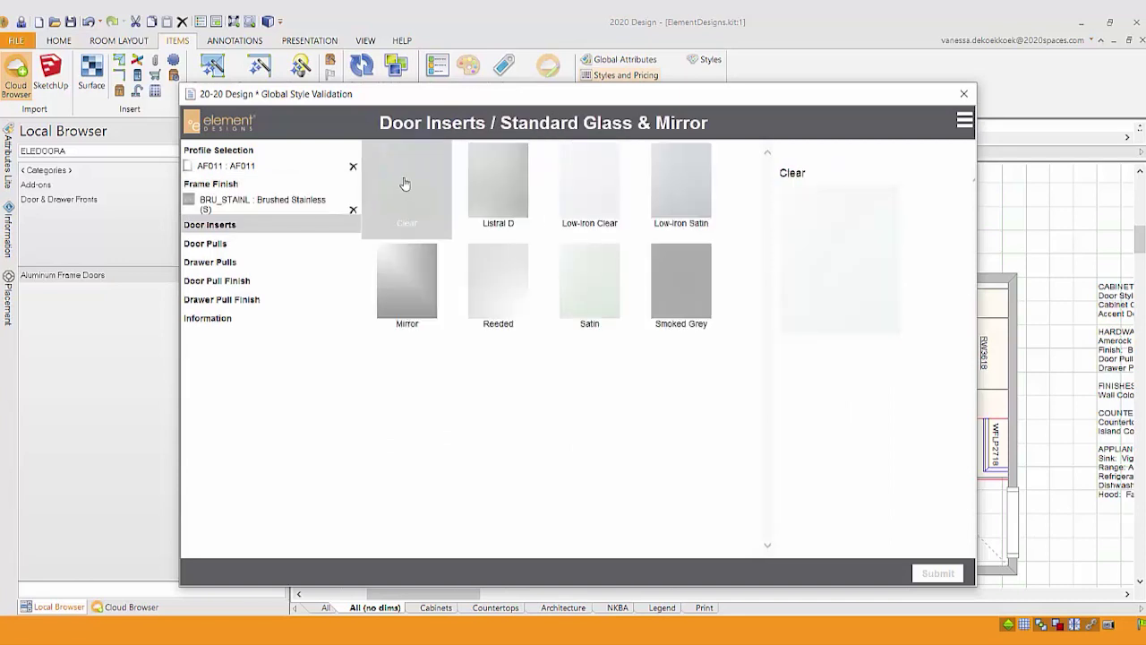
left_click(404, 183)
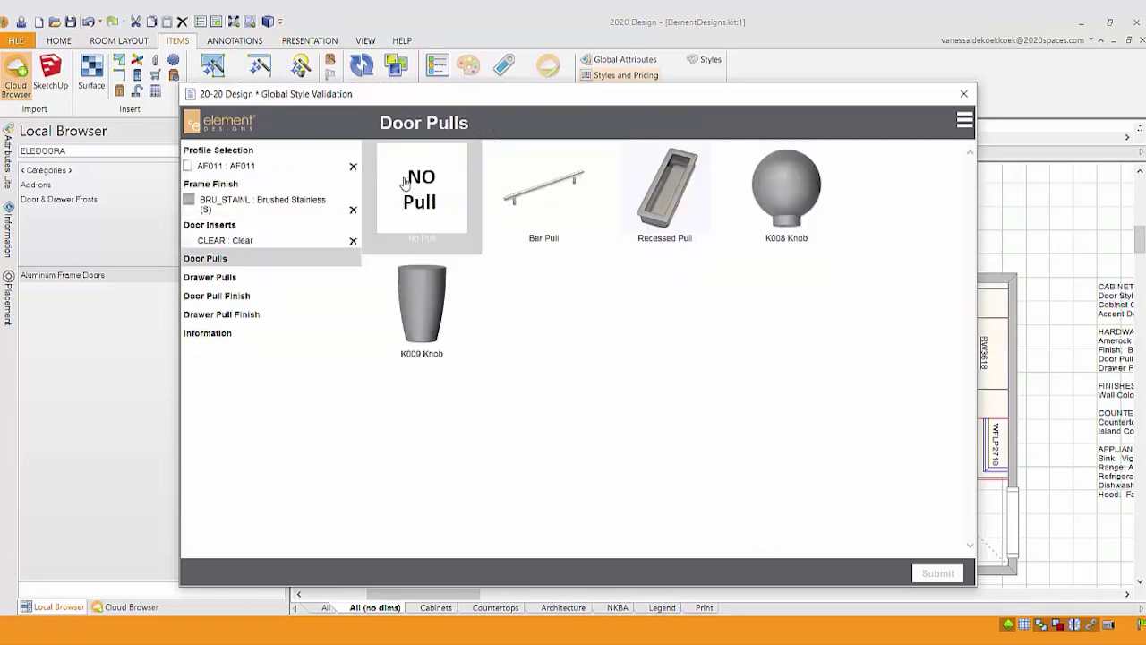
Set Bar Pulls on doors and drawers, both in Brushed Stainless finish.
left_click(557, 224)
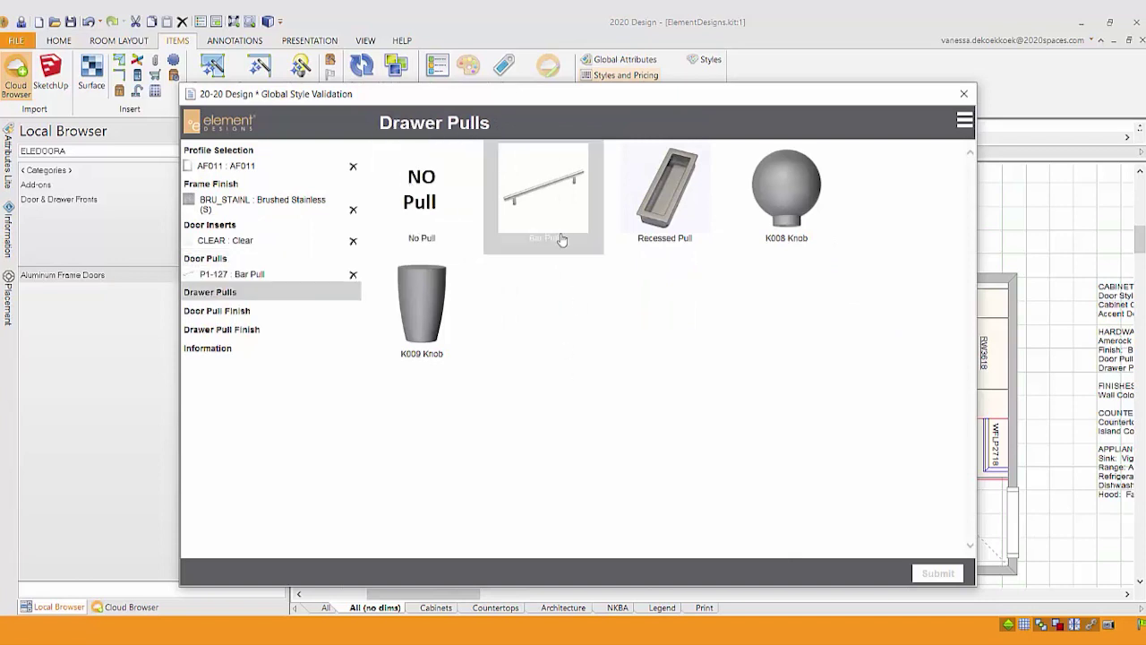
left_click(558, 228)
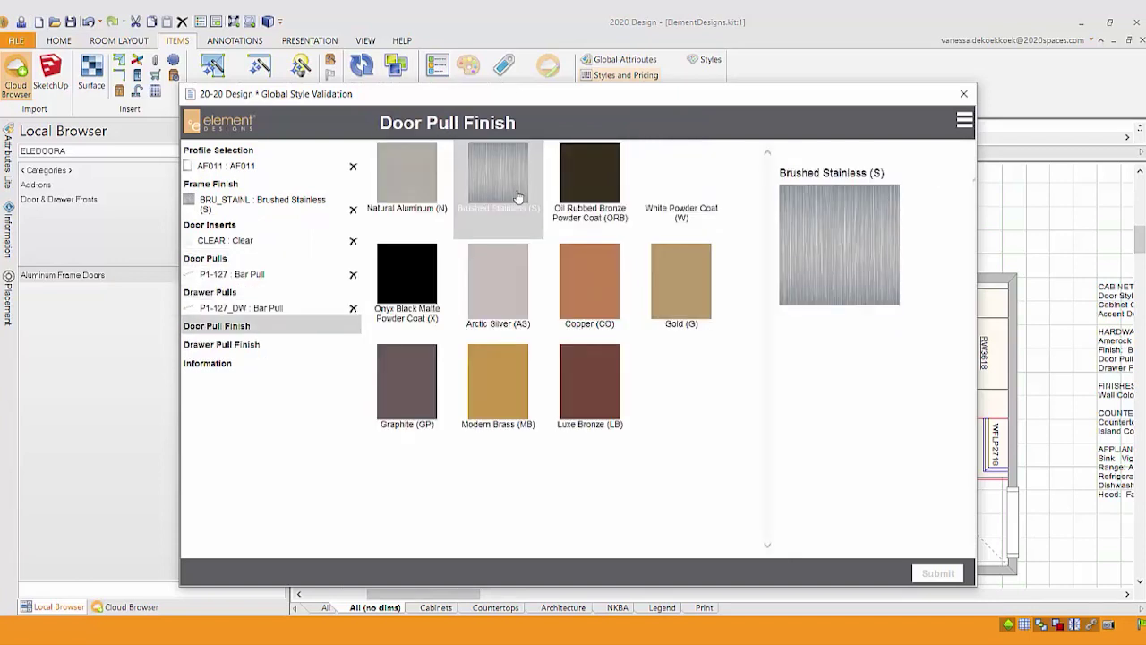
left_click(517, 195)
left_click(517, 195)
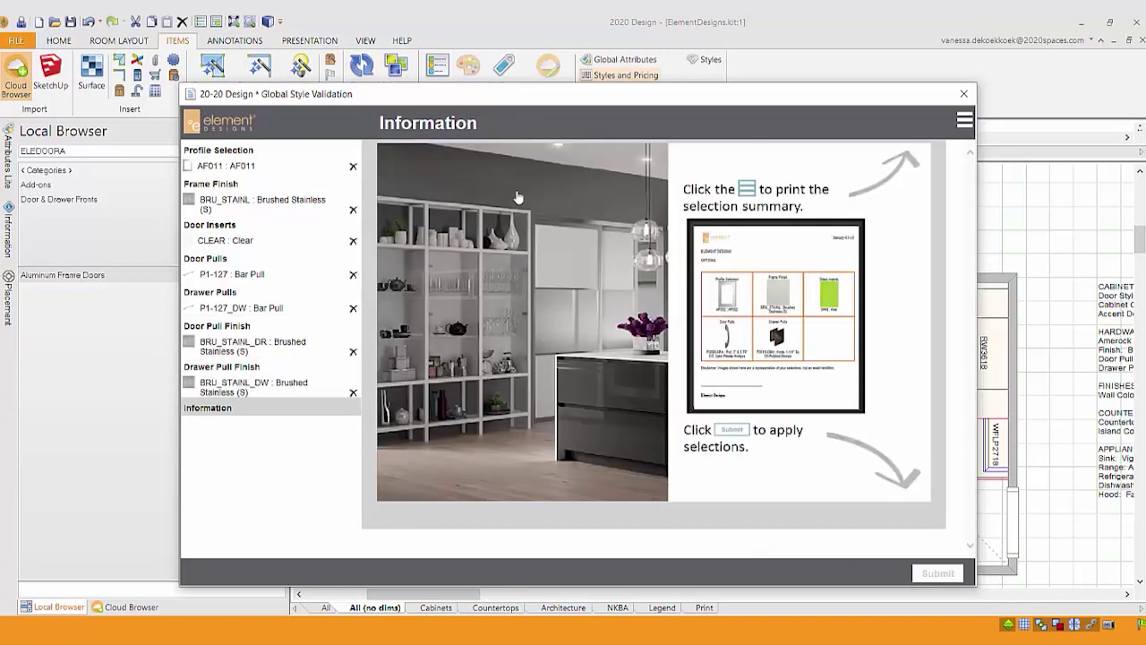
left_click(964, 121)
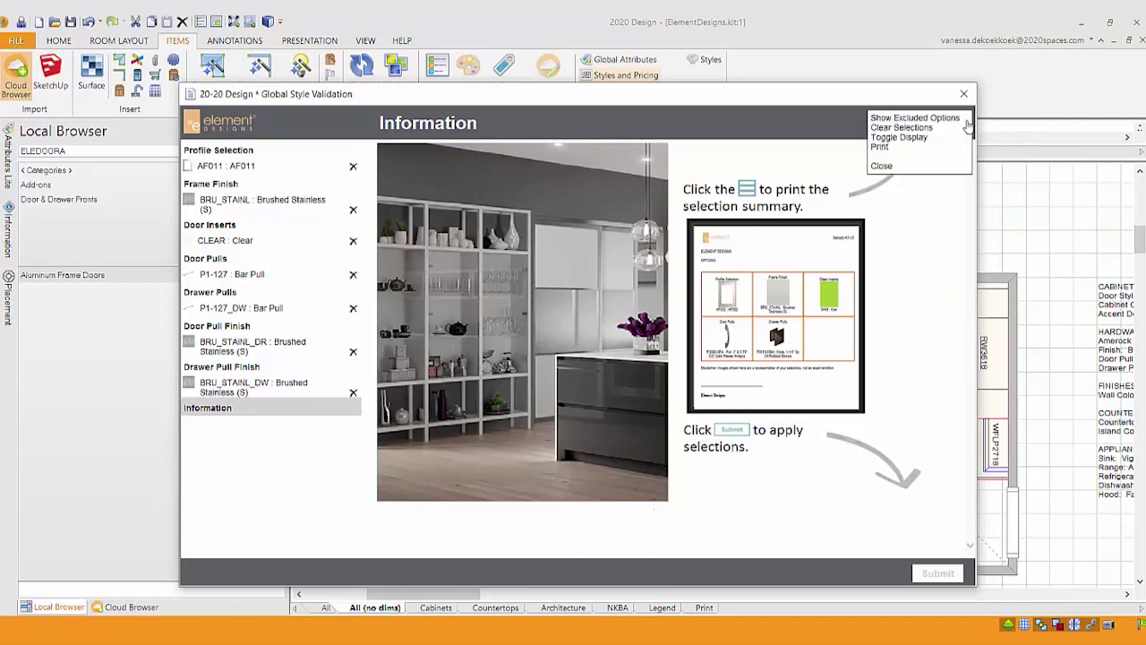
Print the Global Style Validation selection summary.
left_click(927, 148)
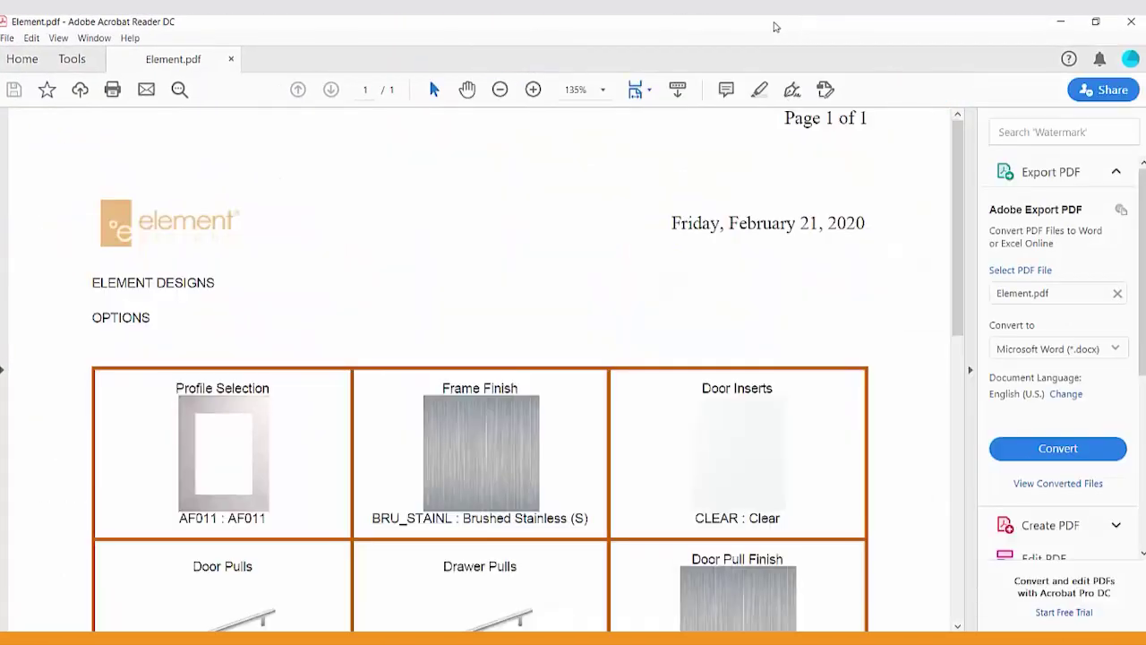
Scroll through Element.pdf to the disclaimer and close Acrobat Reader.
scroll(932, 257, "down", 5)
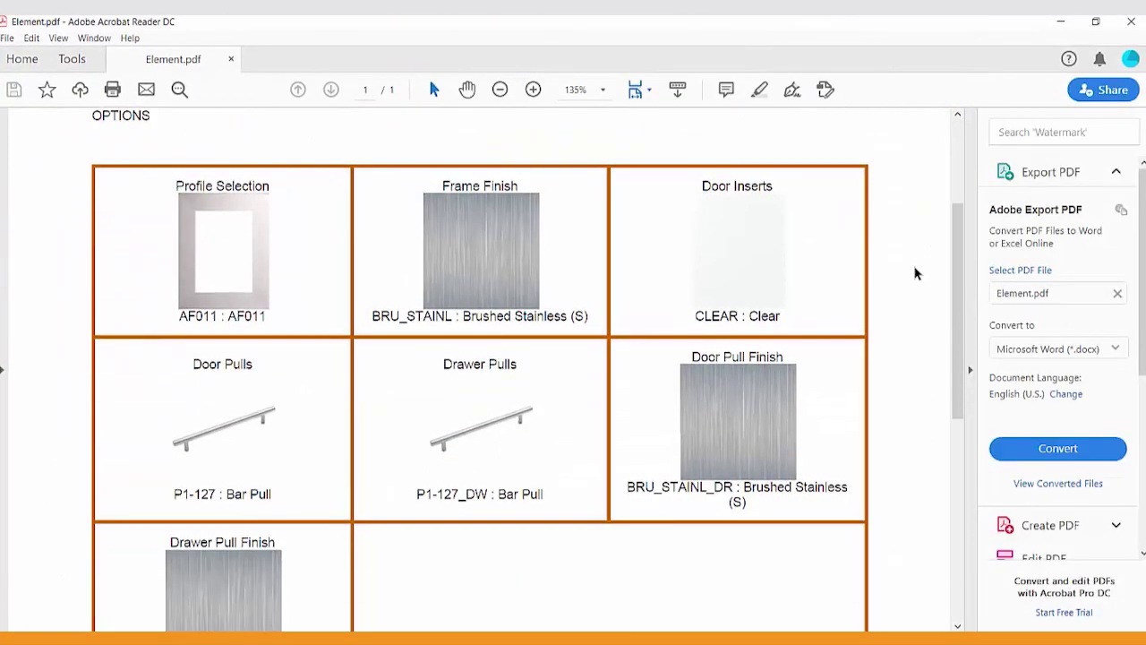
scroll(881, 362, "down", 3)
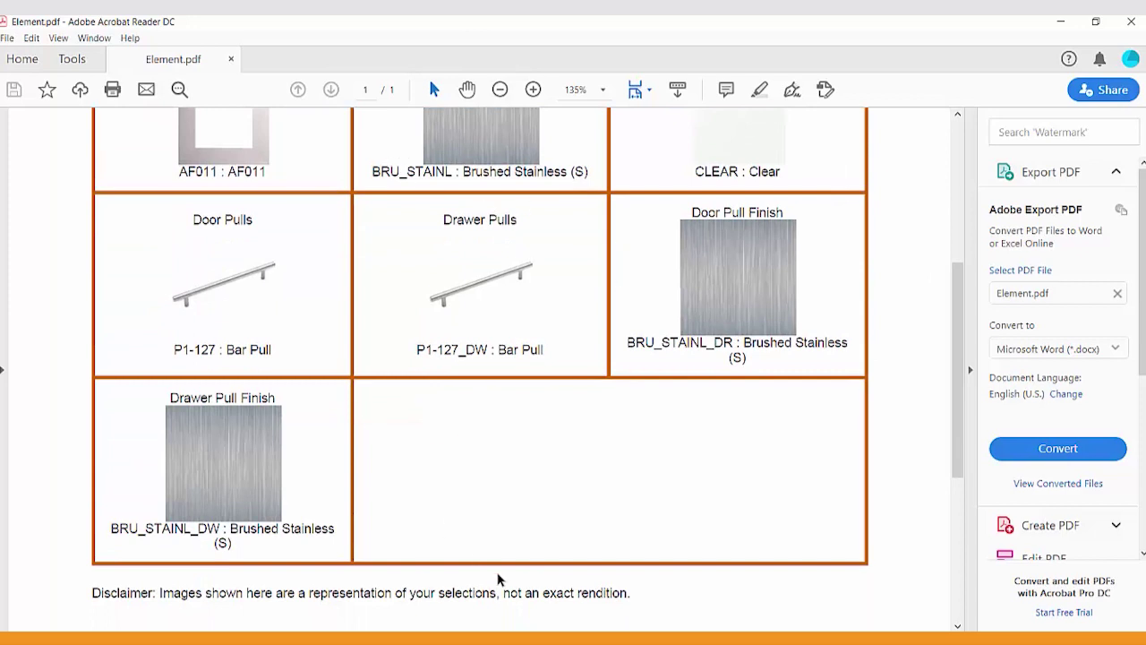
scroll(509, 557, "down", 1)
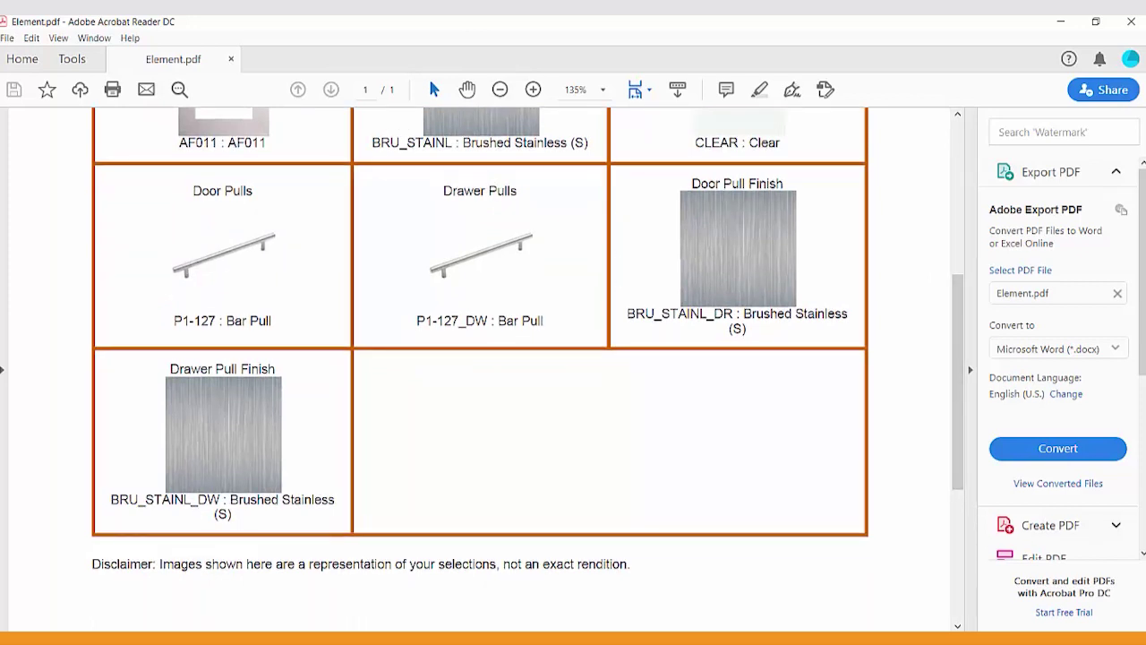
left_click(1131, 21)
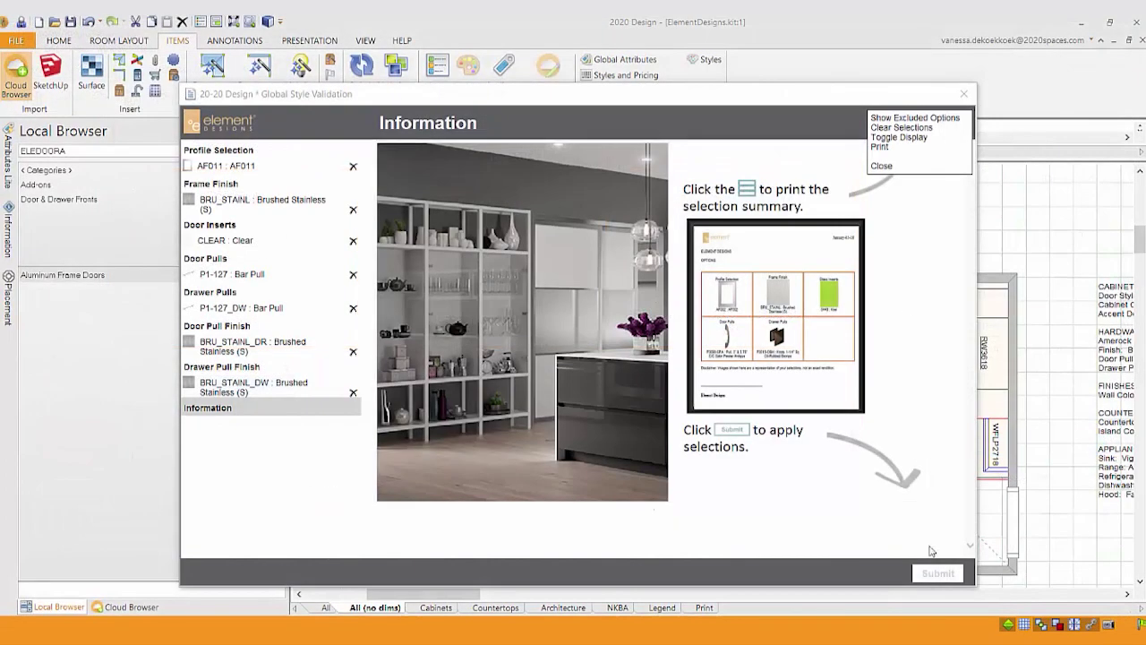
Submit the style selections, then check W3615's preview in hidden-line and colour modes.
left_click(936, 574)
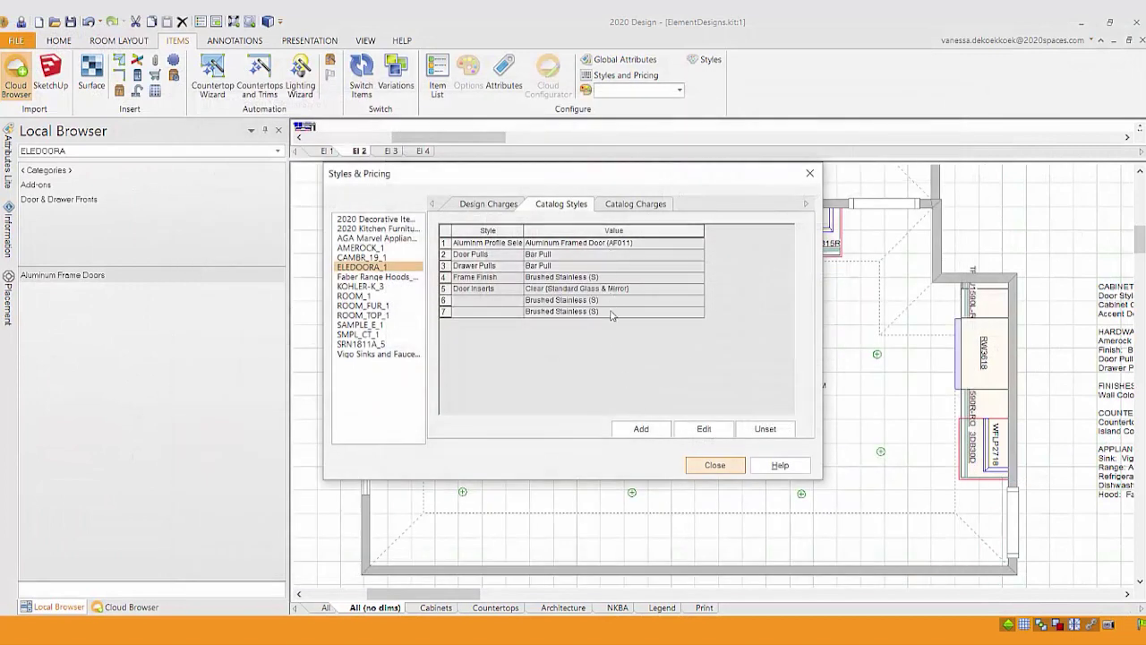
left_click(730, 467)
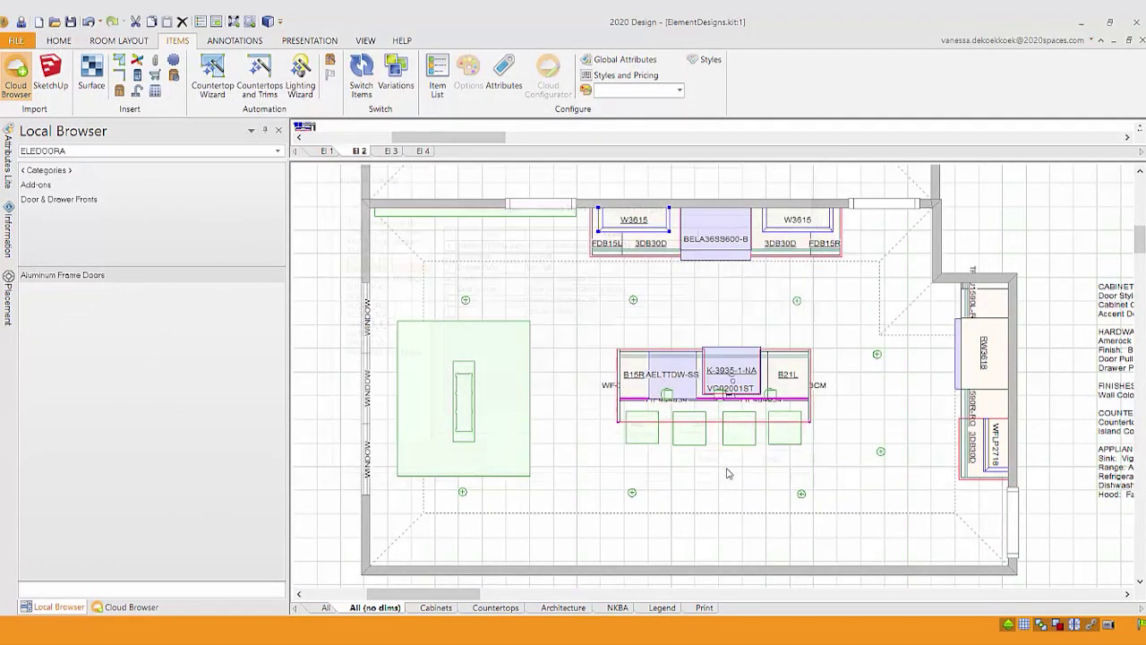
left_click(634, 222)
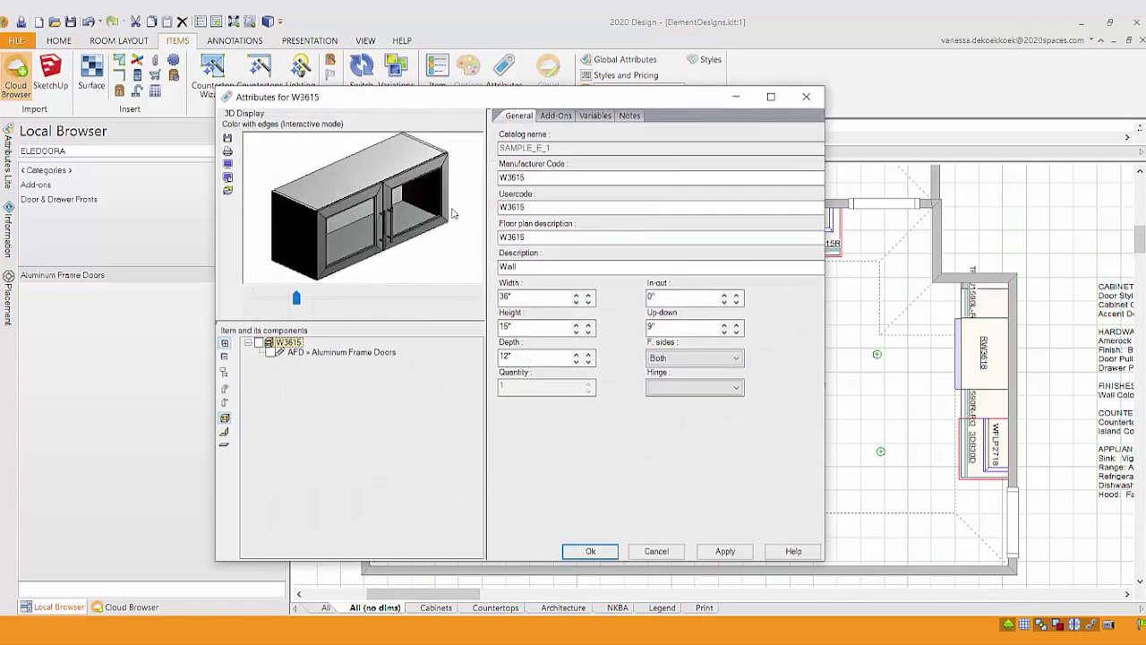
left_click(358, 240)
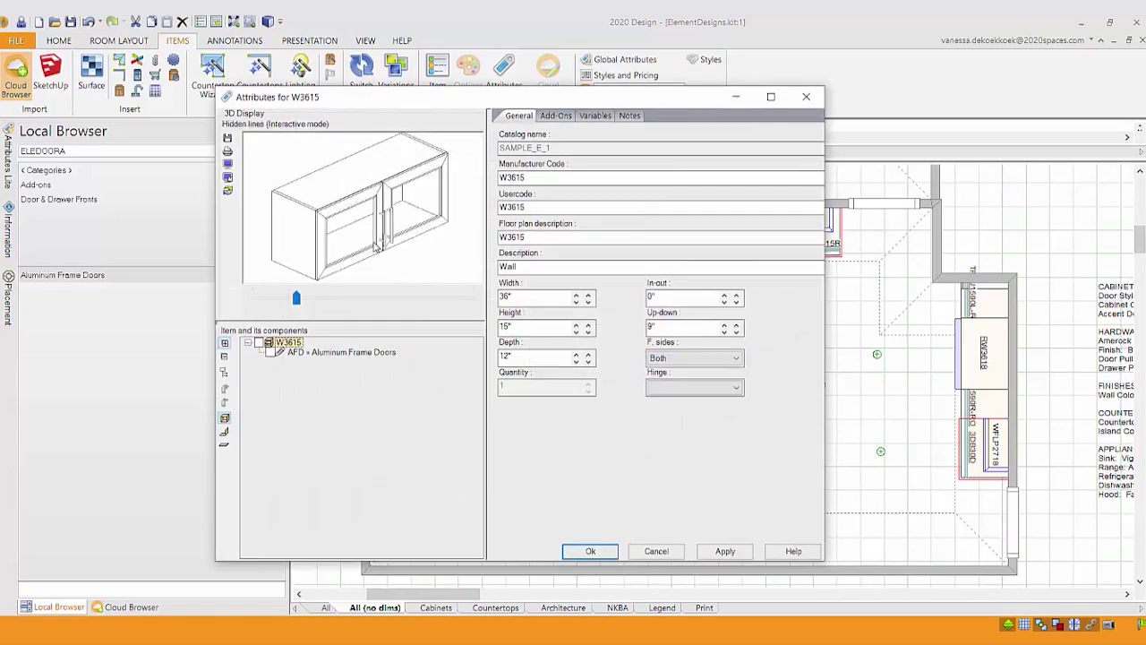
left_click(376, 248)
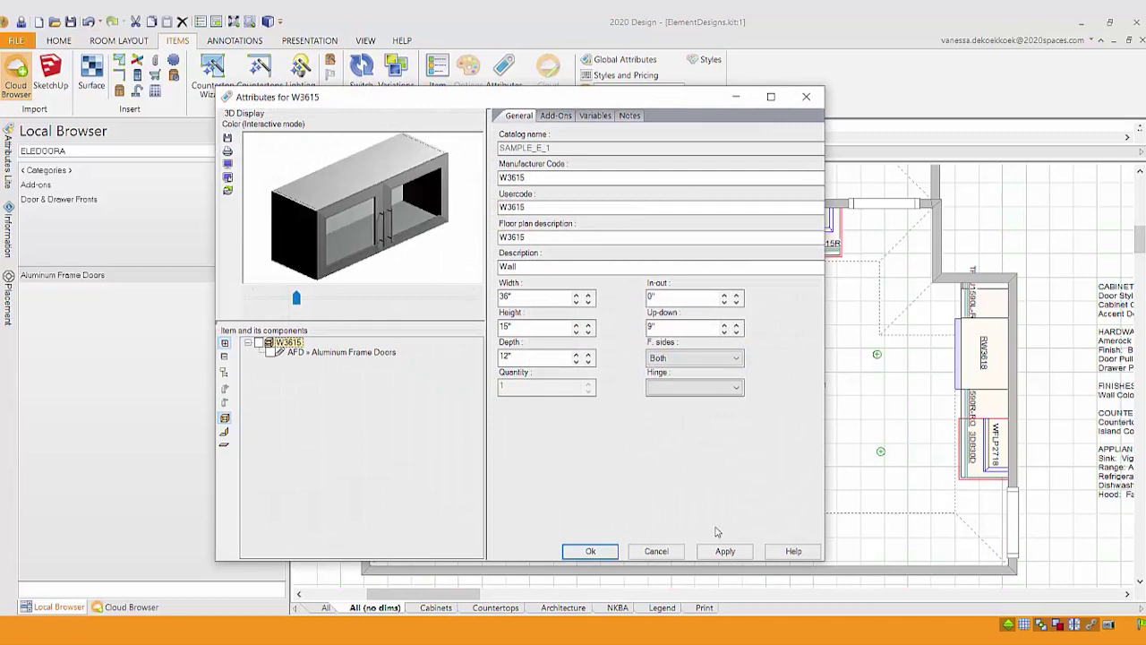
left_click(724, 553)
left_click(600, 550)
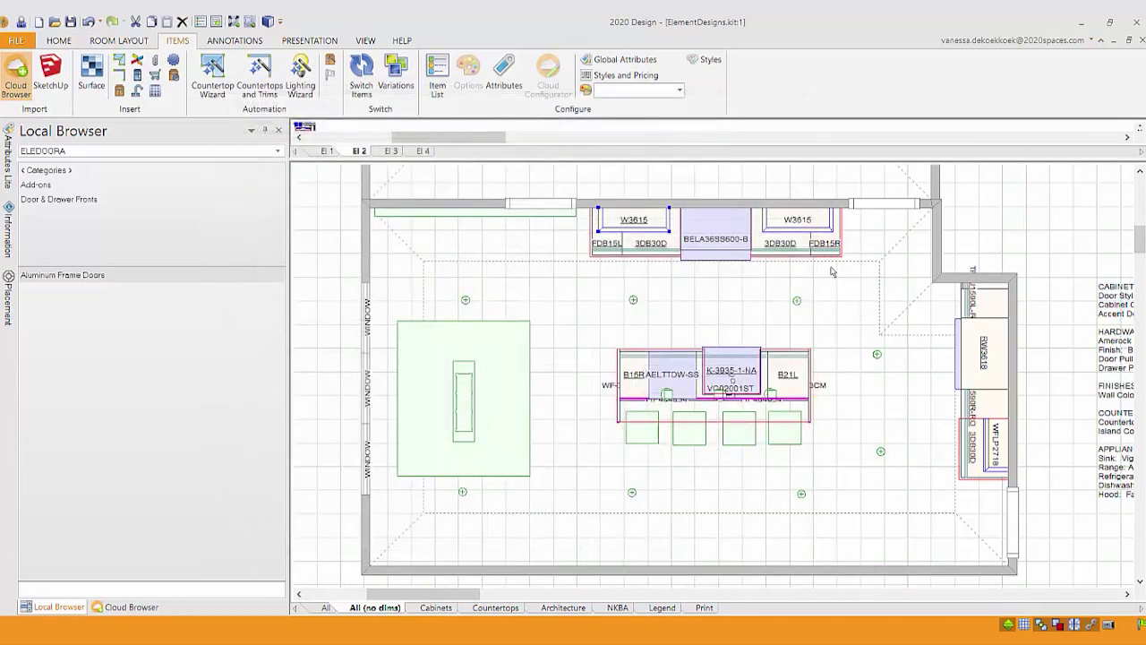
Add ELEDOORA_1 Aluminum Frame Doors to a second W3615 cabinet through its Add-Ons tab.
right_click(797, 224)
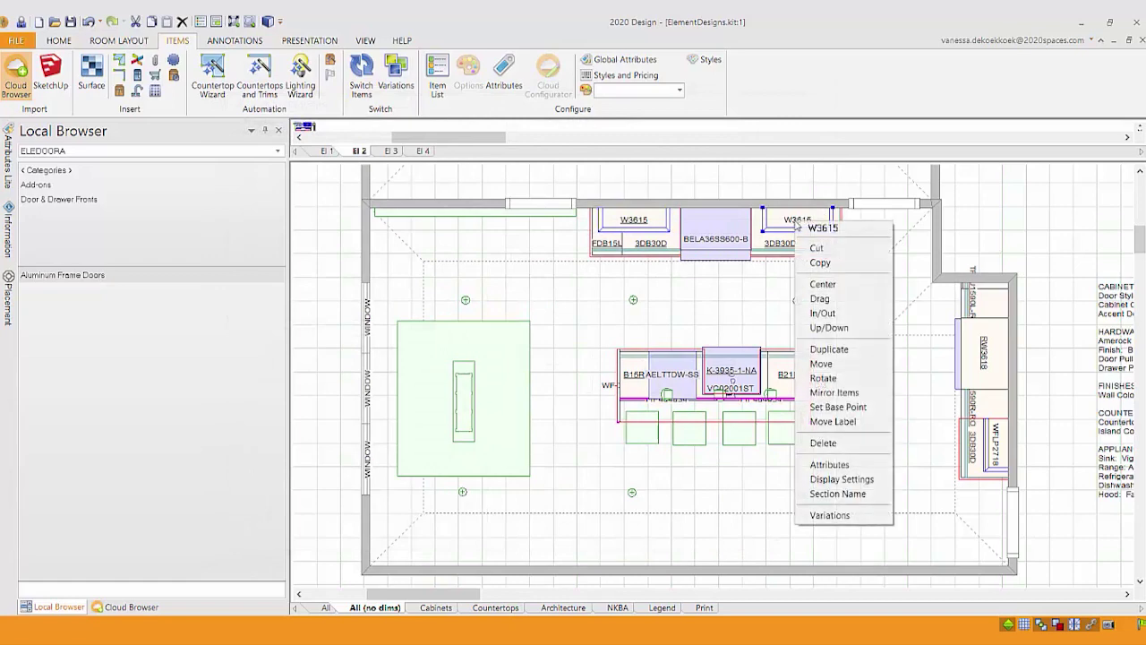
left_click(837, 465)
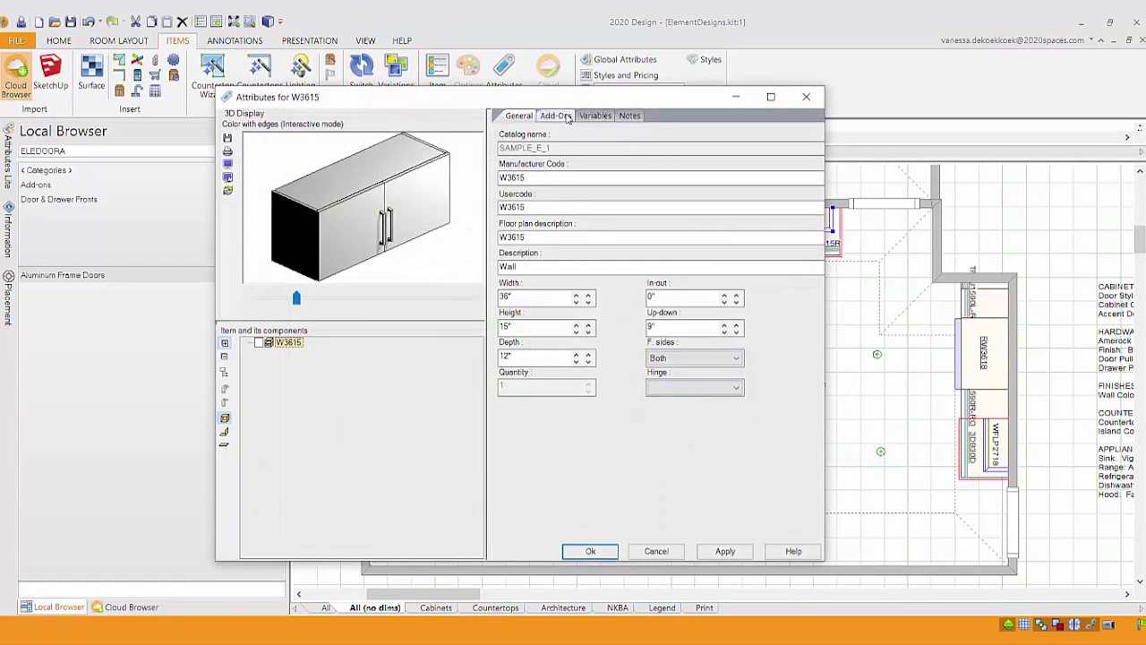
left_click(564, 117)
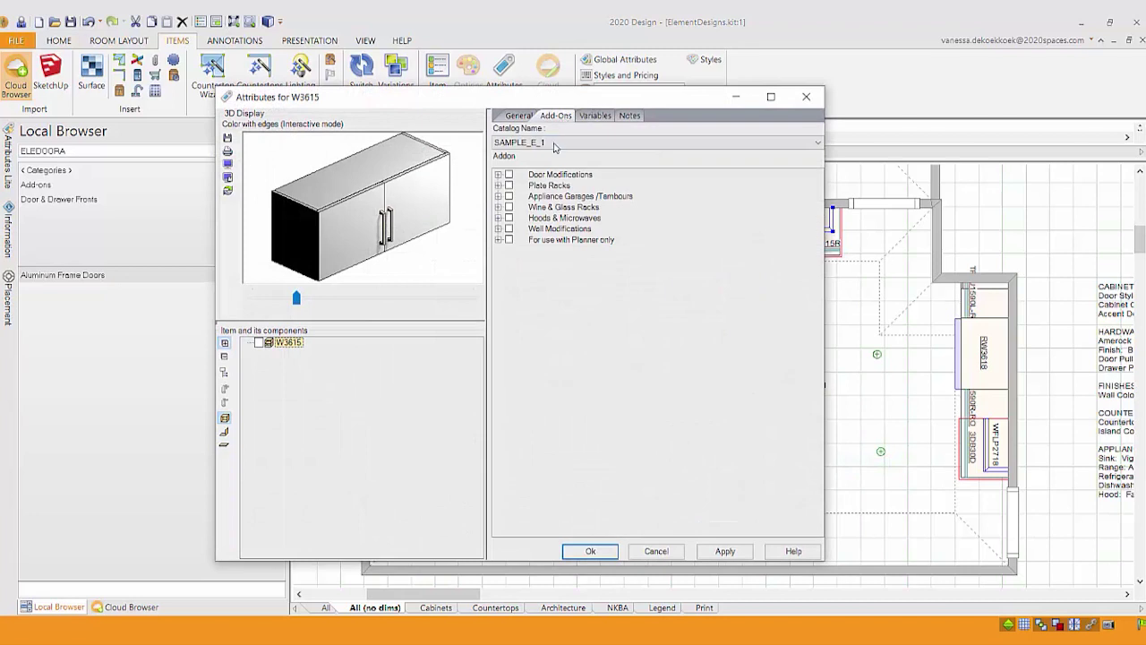
left_click(556, 145)
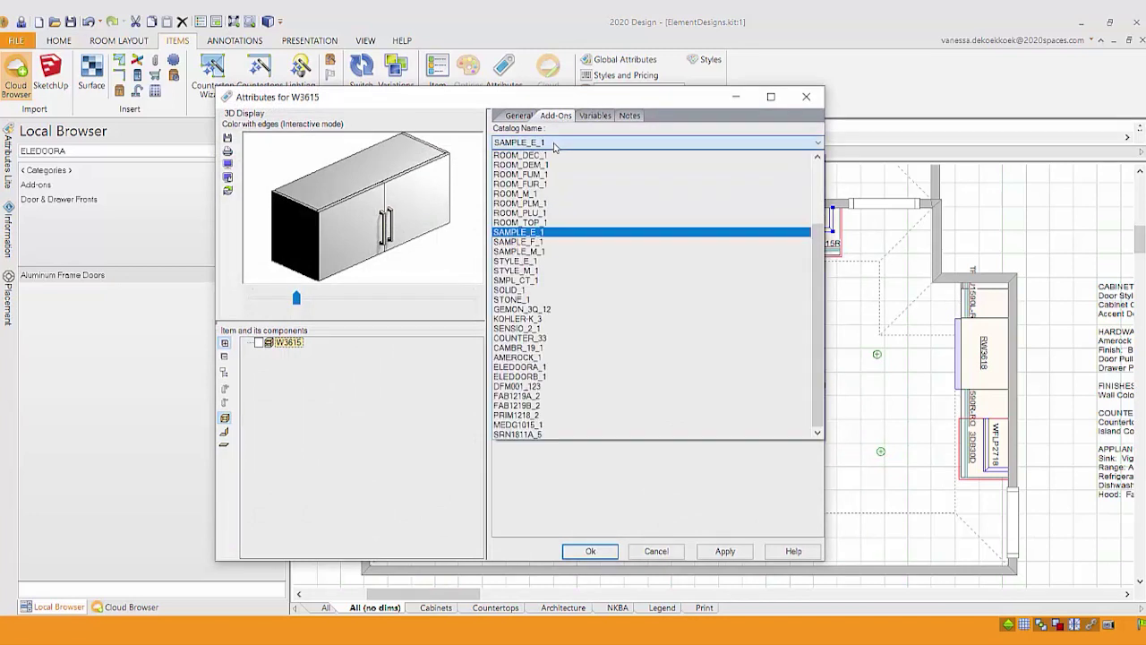
left_click(550, 367)
left_click(501, 175)
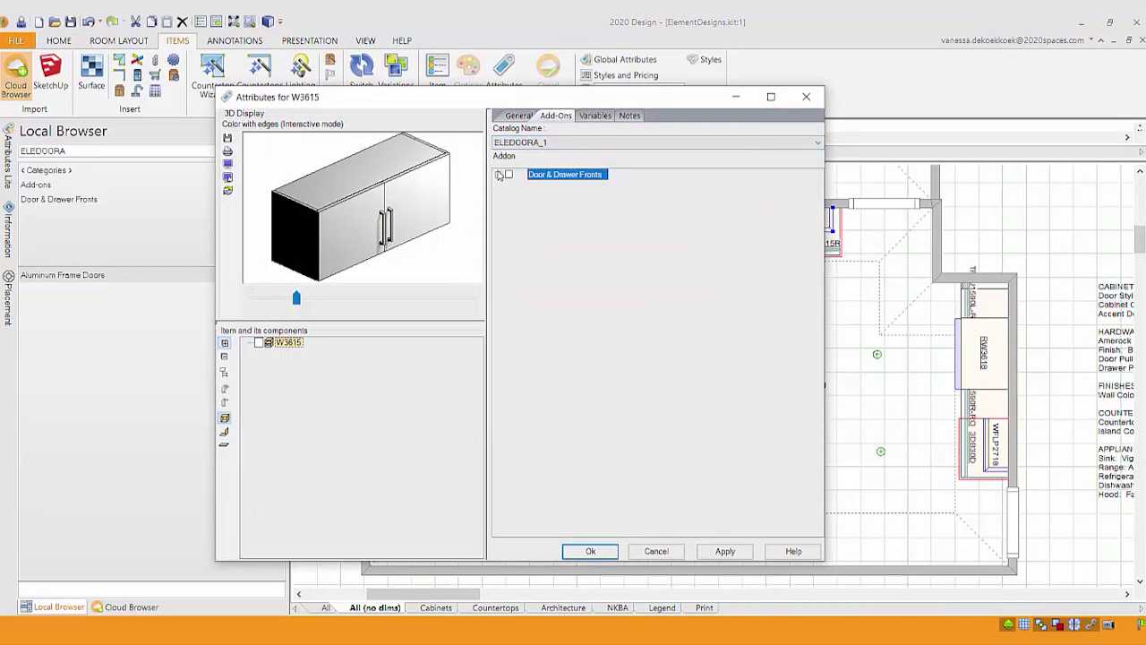
left_click(499, 175)
left_click(520, 185)
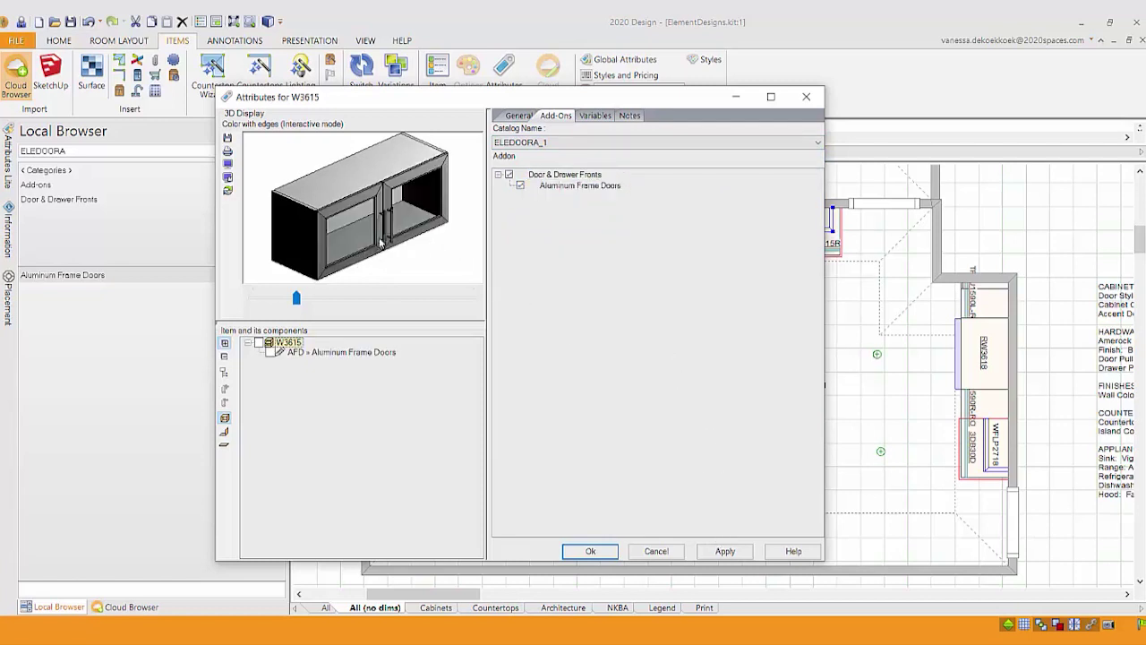
left_click(726, 551)
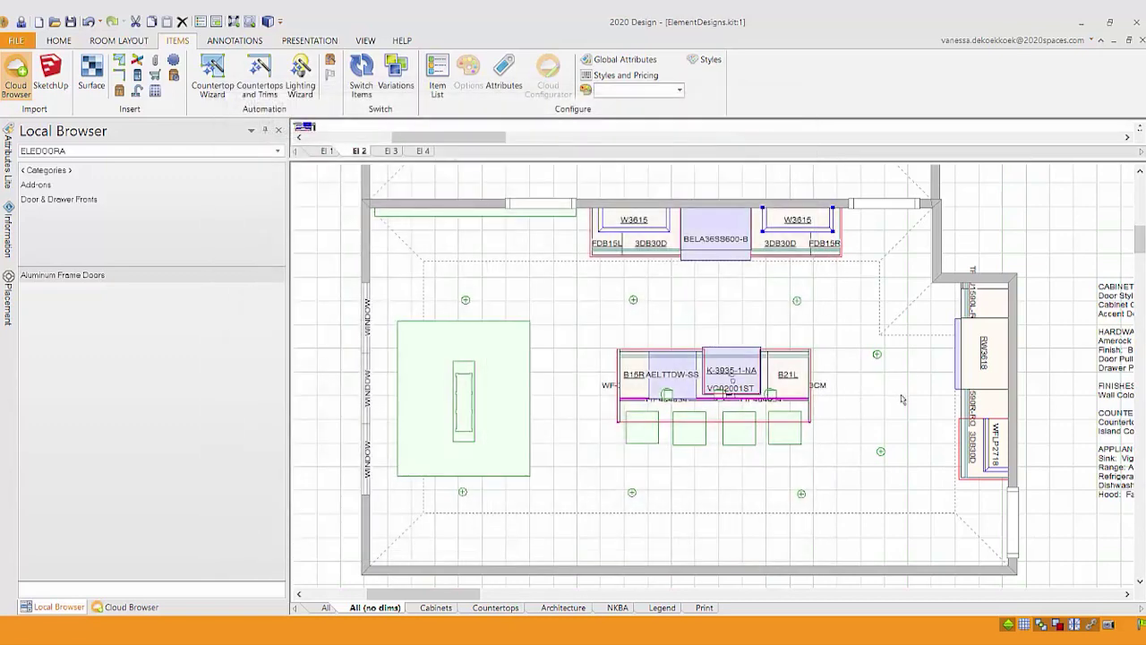
Show the third wall elevation (El 3) above the floor plan, centred on the wall cabinets.
scroll(938, 470, "up", 1)
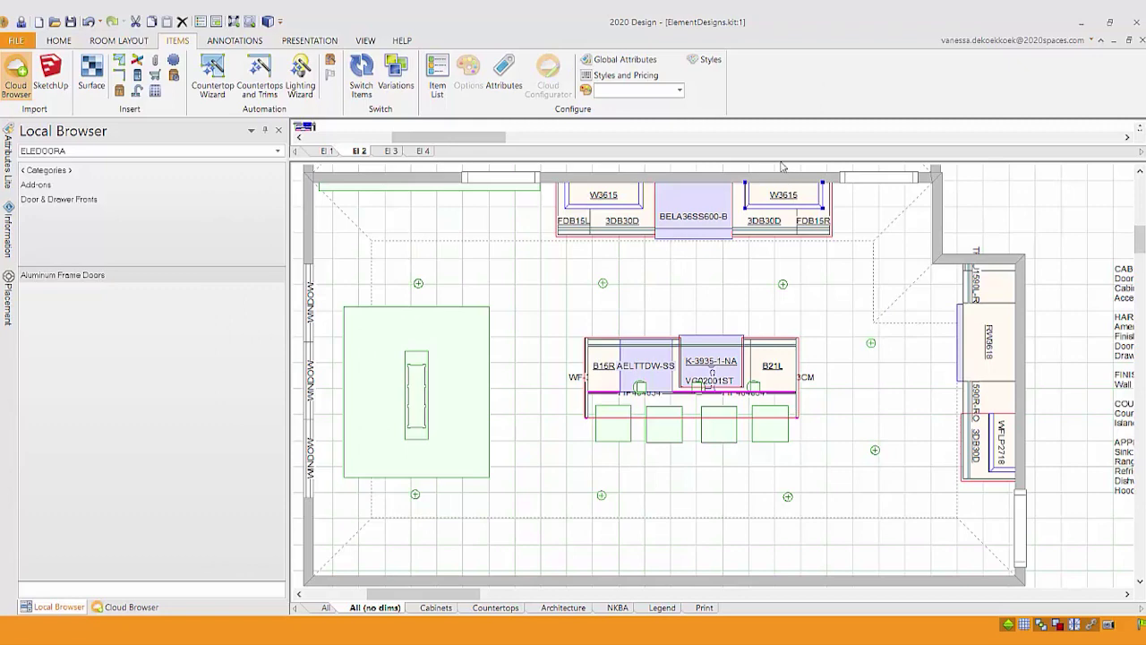
left_click_drag(781, 167, 681, 483)
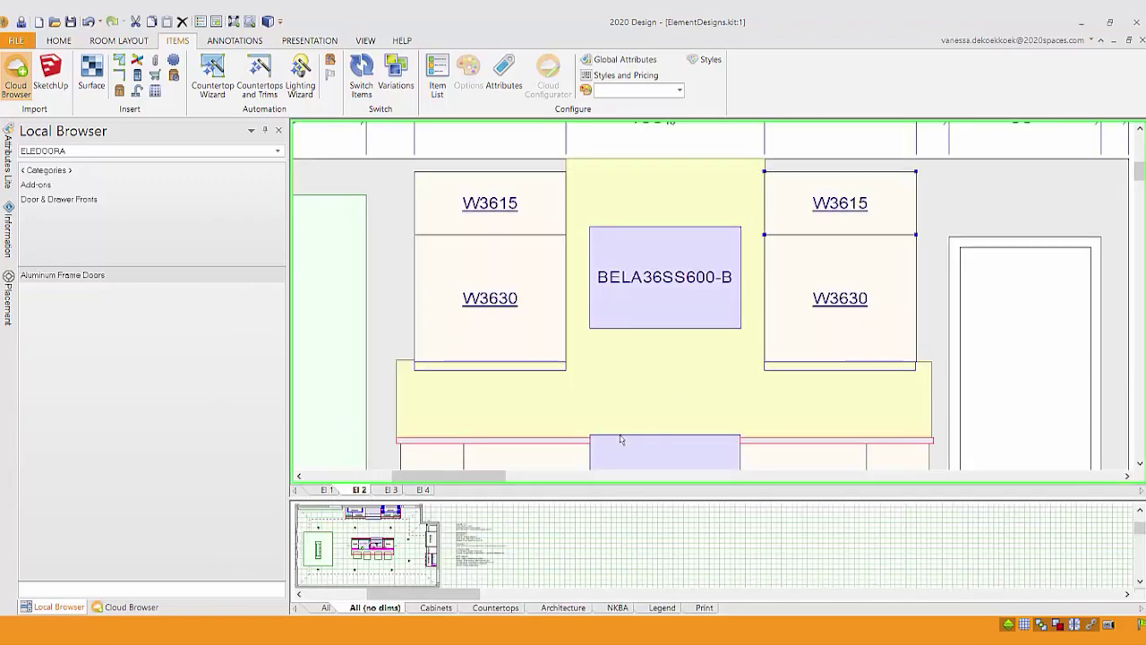
left_click(392, 489)
middle_click_drag(759, 338, 777, 334)
scroll(717, 313, "up", 3)
Give both WFLP2718 cabinets the ELEDOORA catalog's Aluminum Frame Doors add-on through their shared Attributes.
left_click(646, 285)
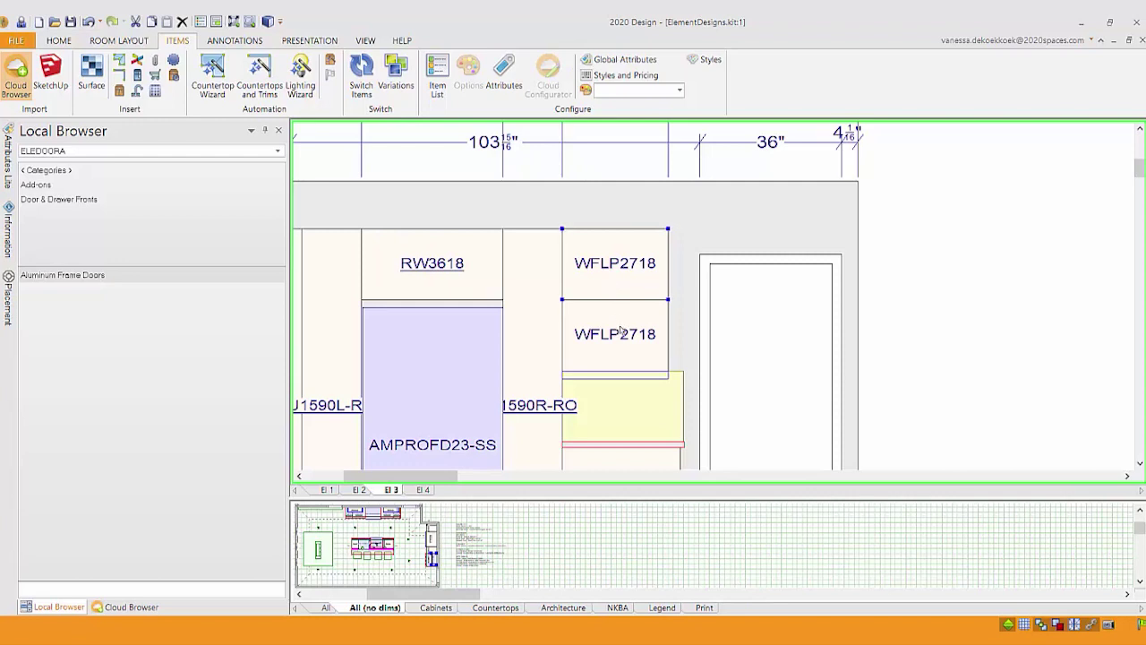
right_click(644, 278)
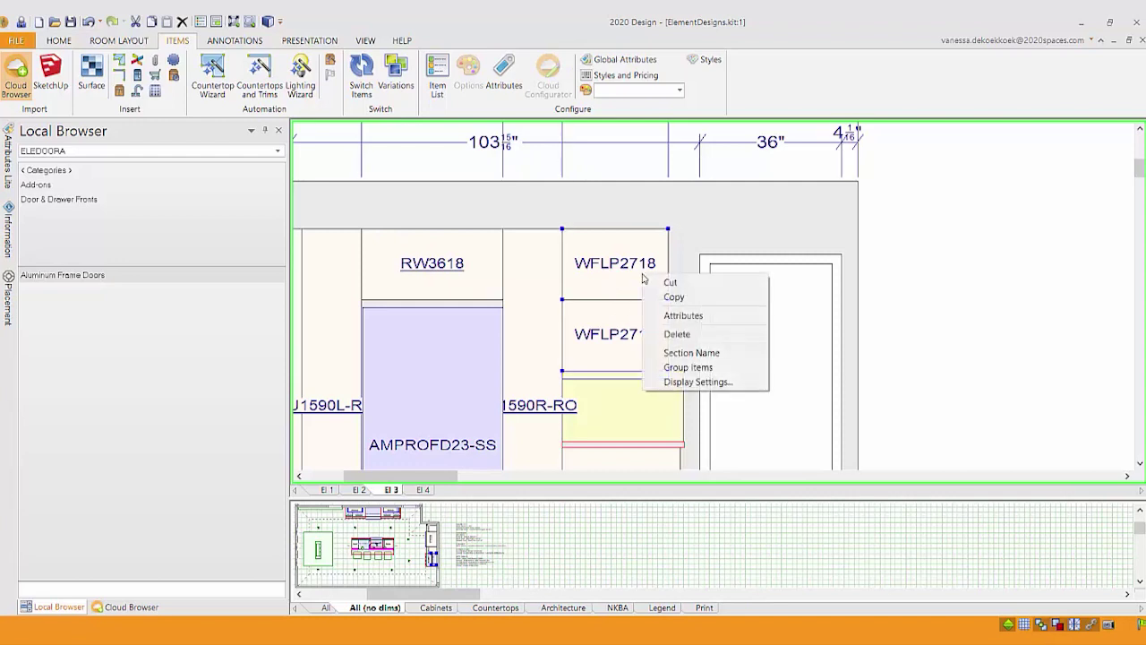
left_click(674, 318)
left_click(640, 201)
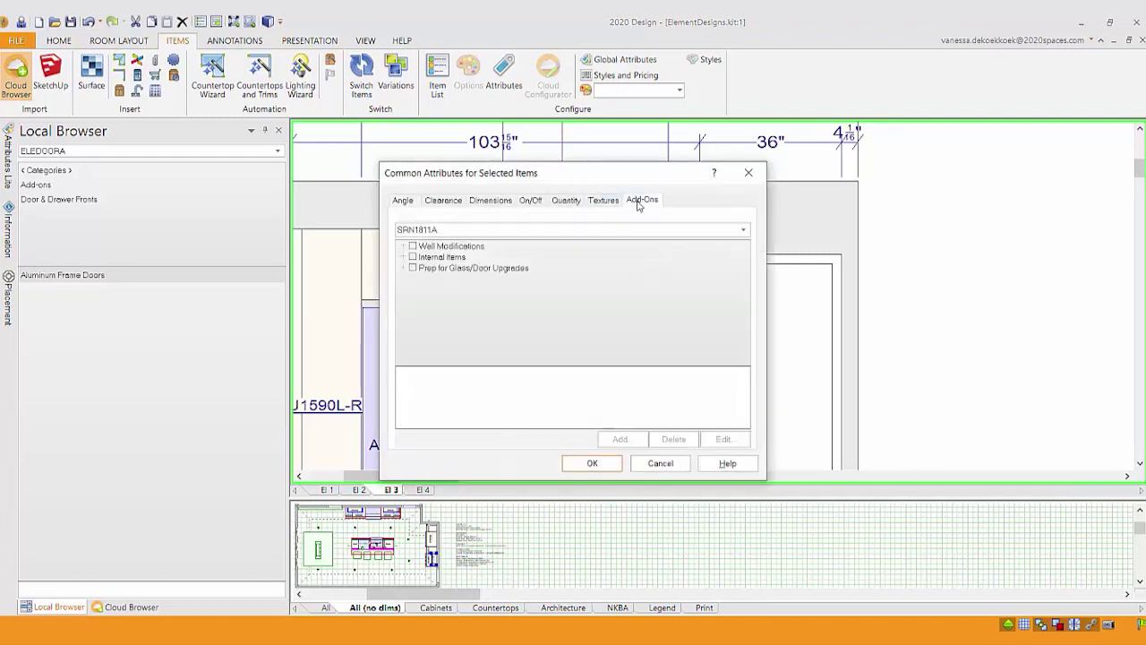
left_click(418, 230)
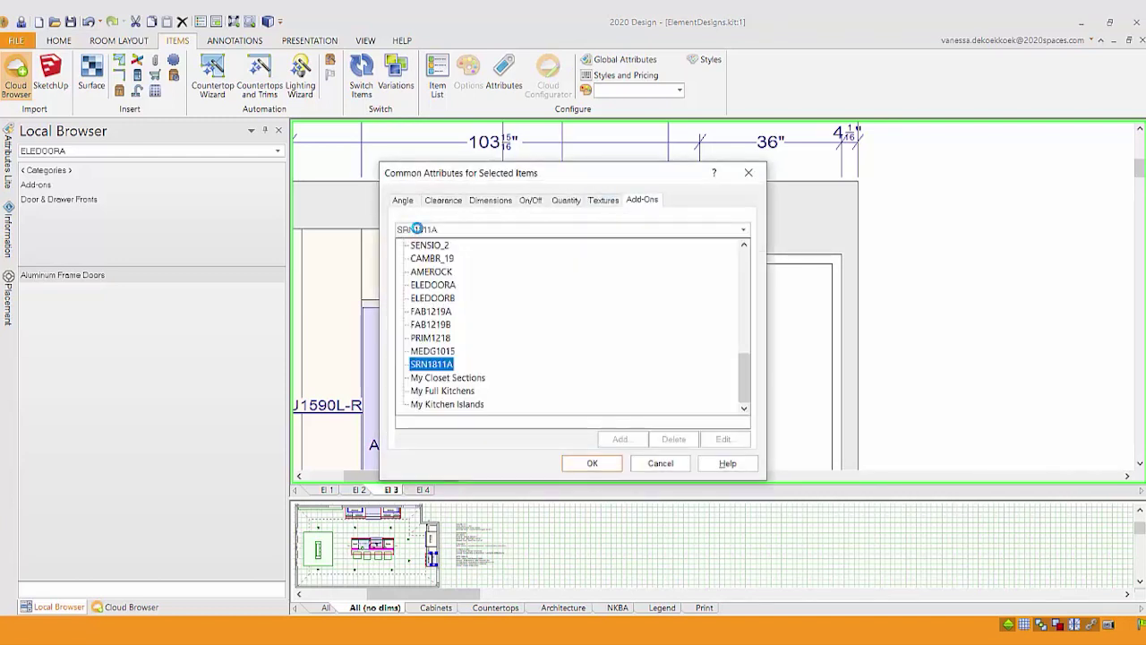
left_click(452, 285)
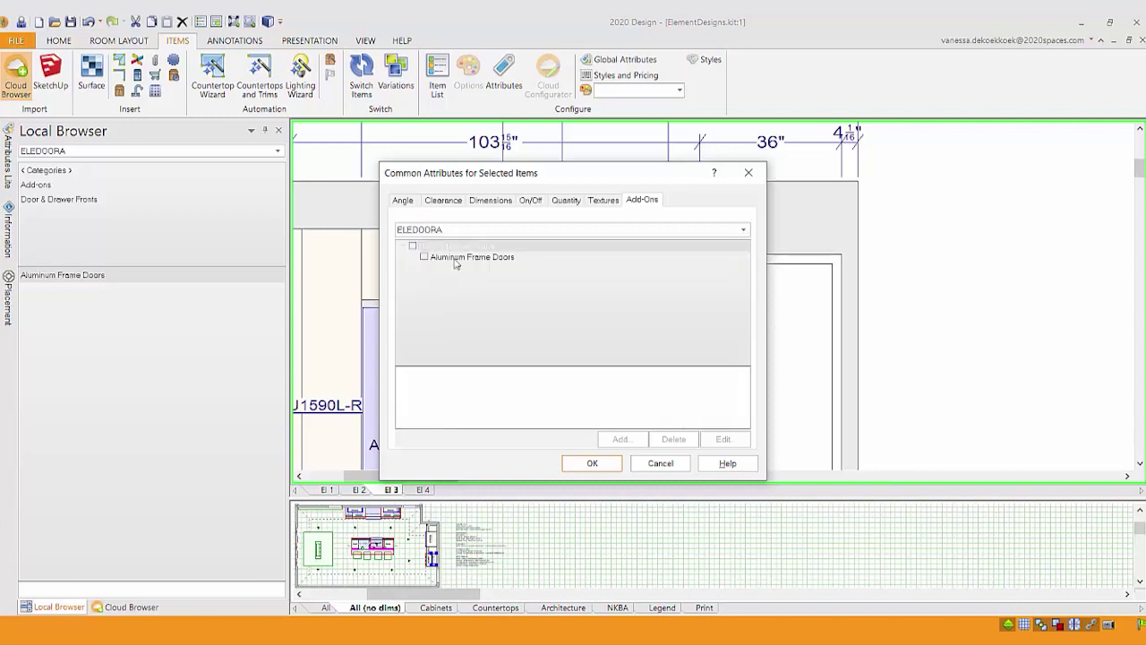
left_click(424, 258)
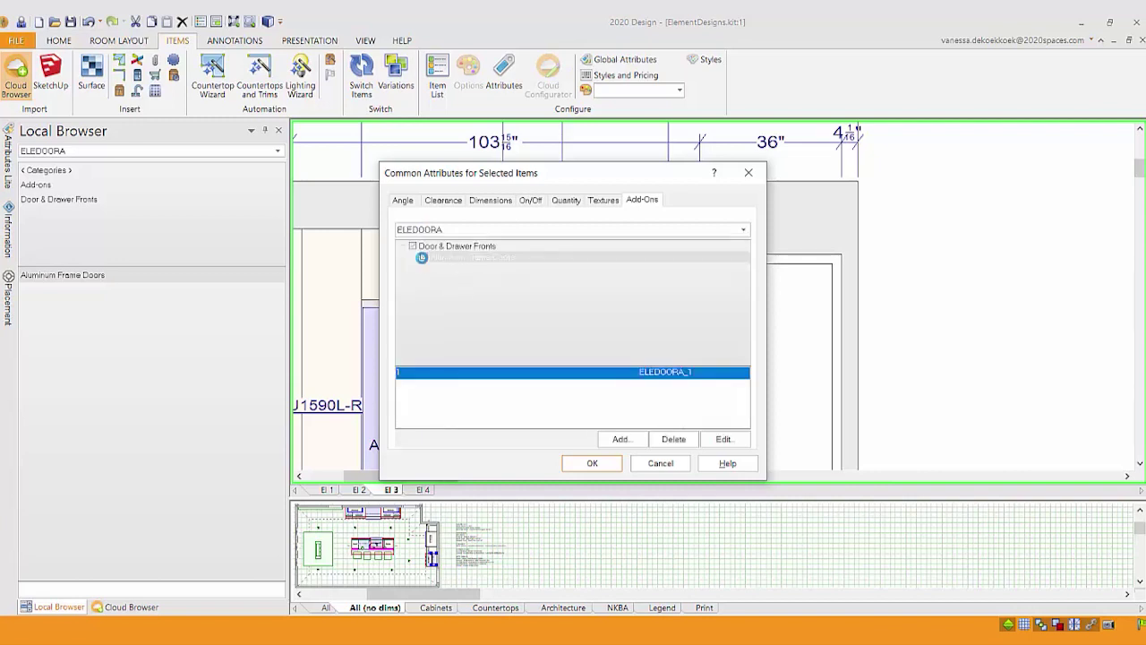
left_click(592, 463)
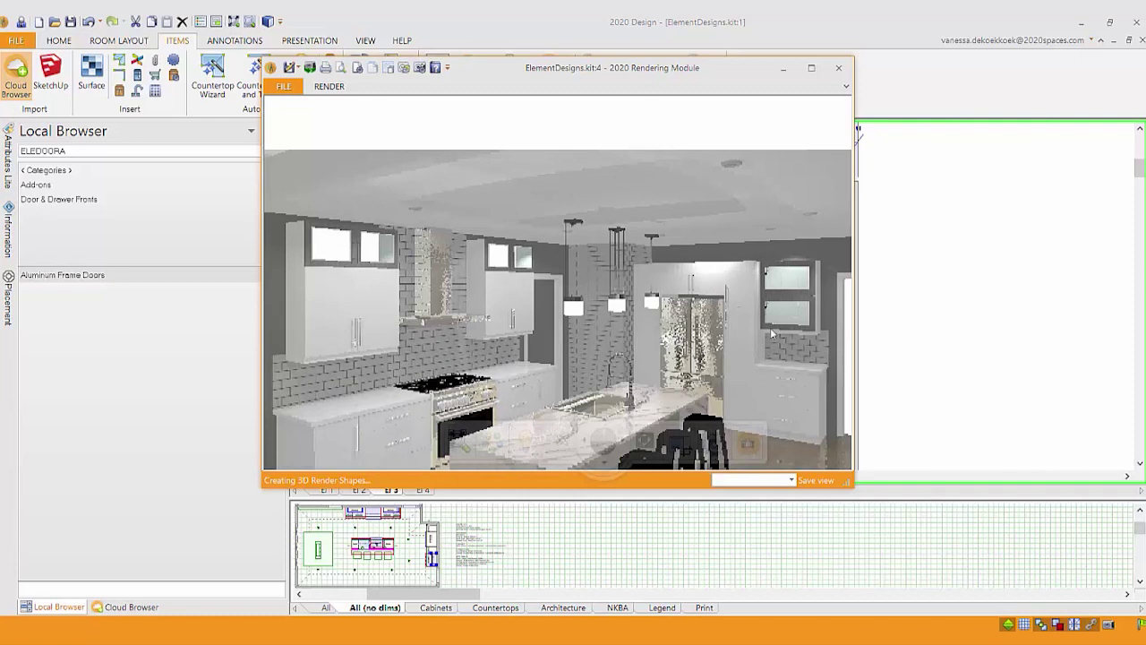
Switch the 3D rendering to the saved REF wall view showing the glass wall cabinets.
left_click(790, 481)
left_click(770, 563)
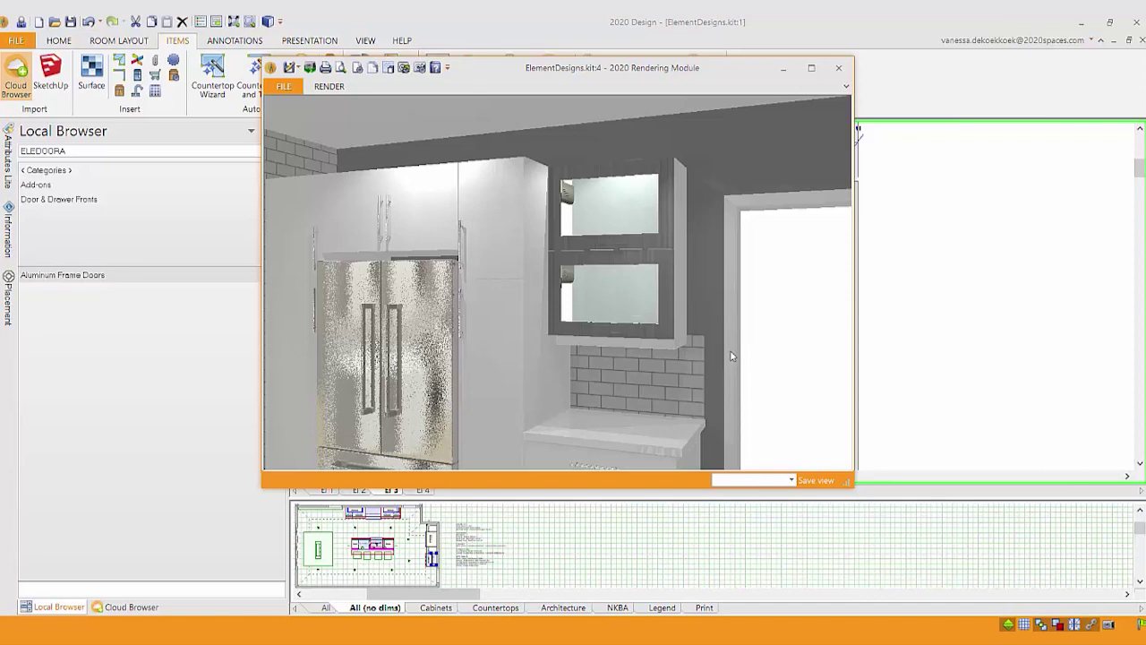
right_click(624, 210)
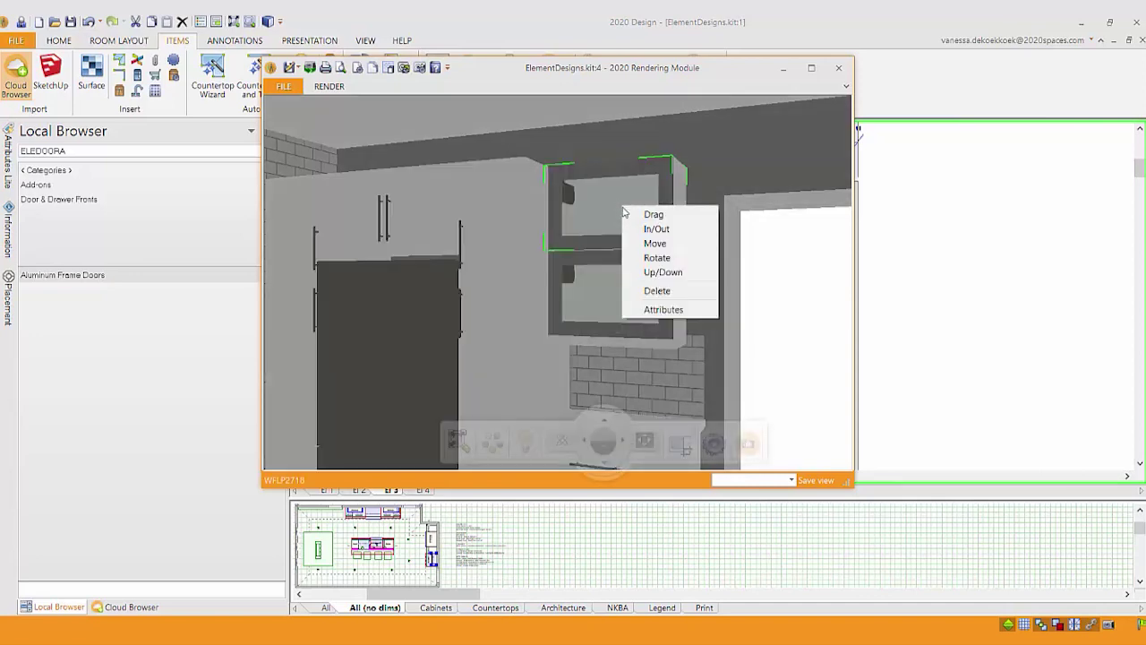
Set the upper WFLP2718 cabinet's Open door angle variable to 72 and apply it.
left_click(670, 314)
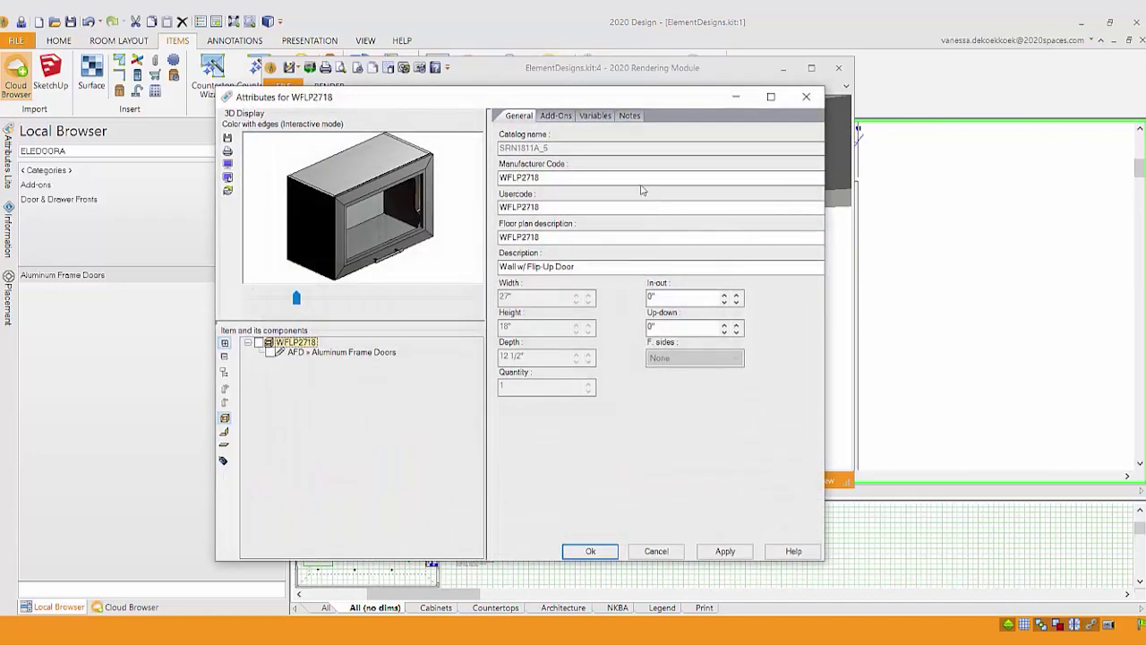
left_click(594, 115)
left_click(509, 149)
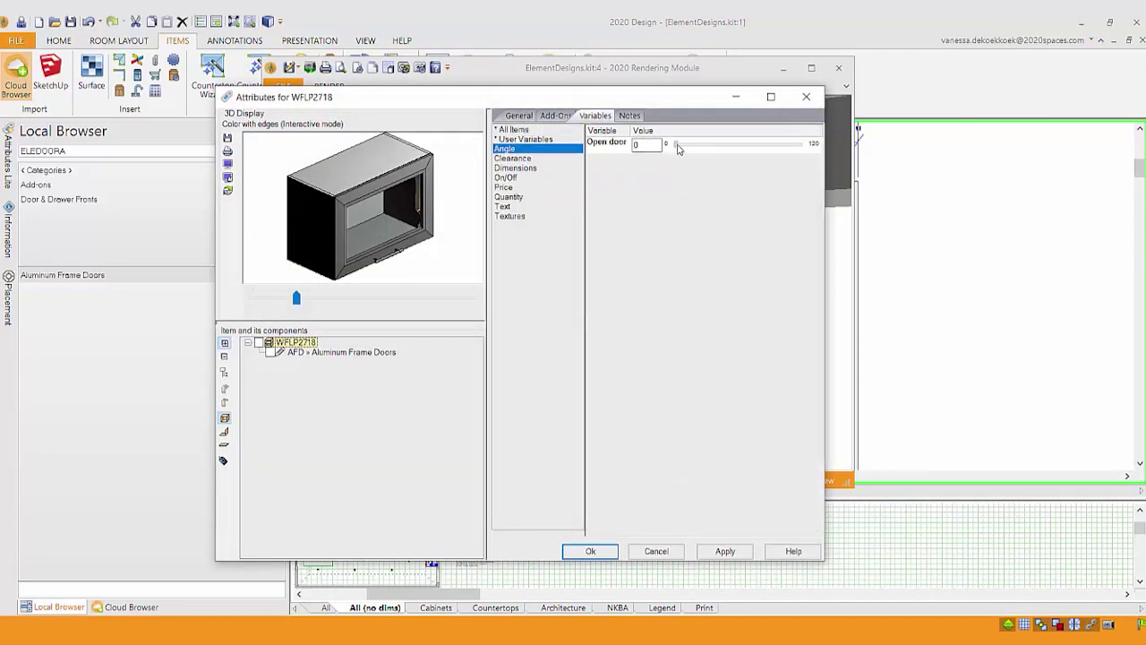
left_click_drag(676, 145, 750, 145)
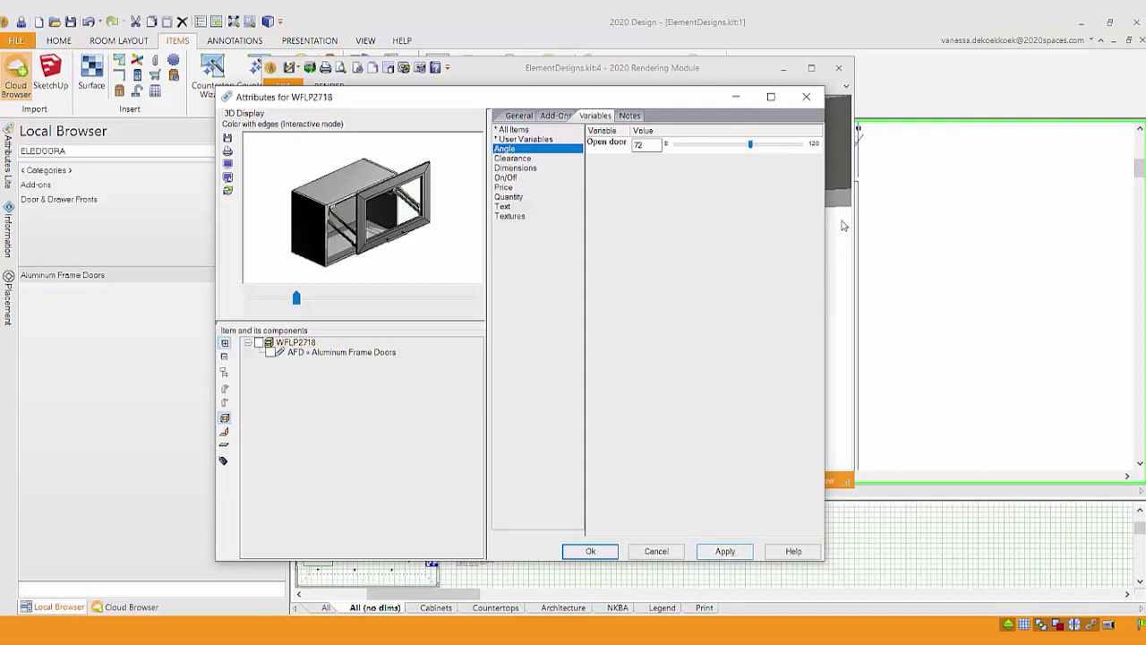
left_click(709, 551)
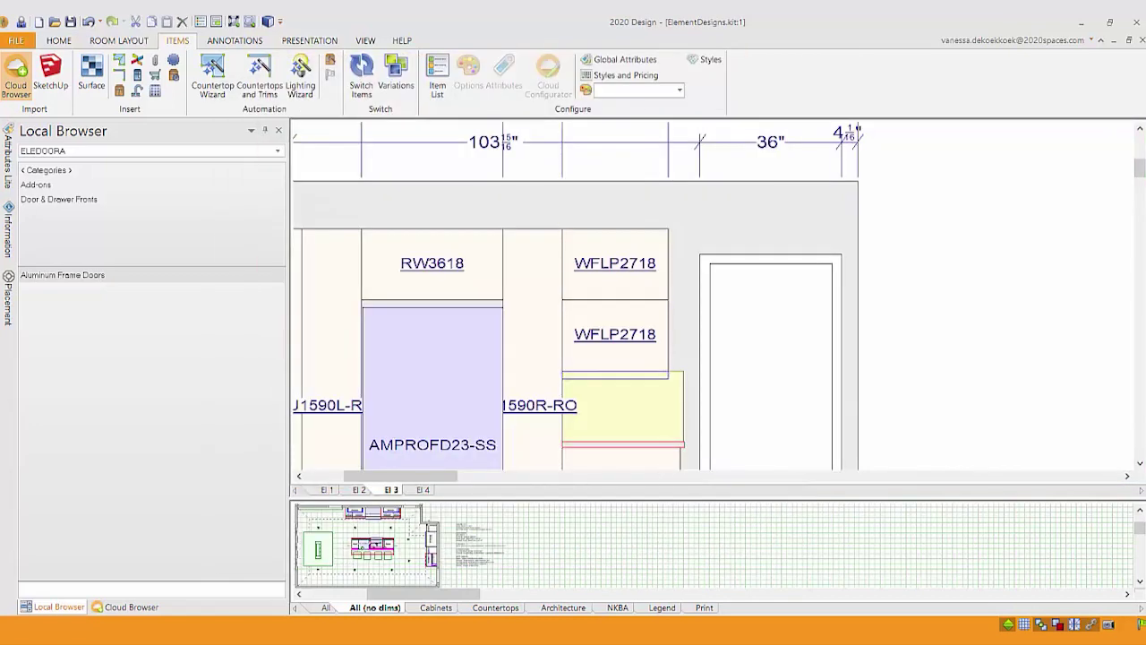
Bring the 2020 Rendering Module window back in front from the taskbar preview.
mouse_move(721, 636)
left_click(865, 580)
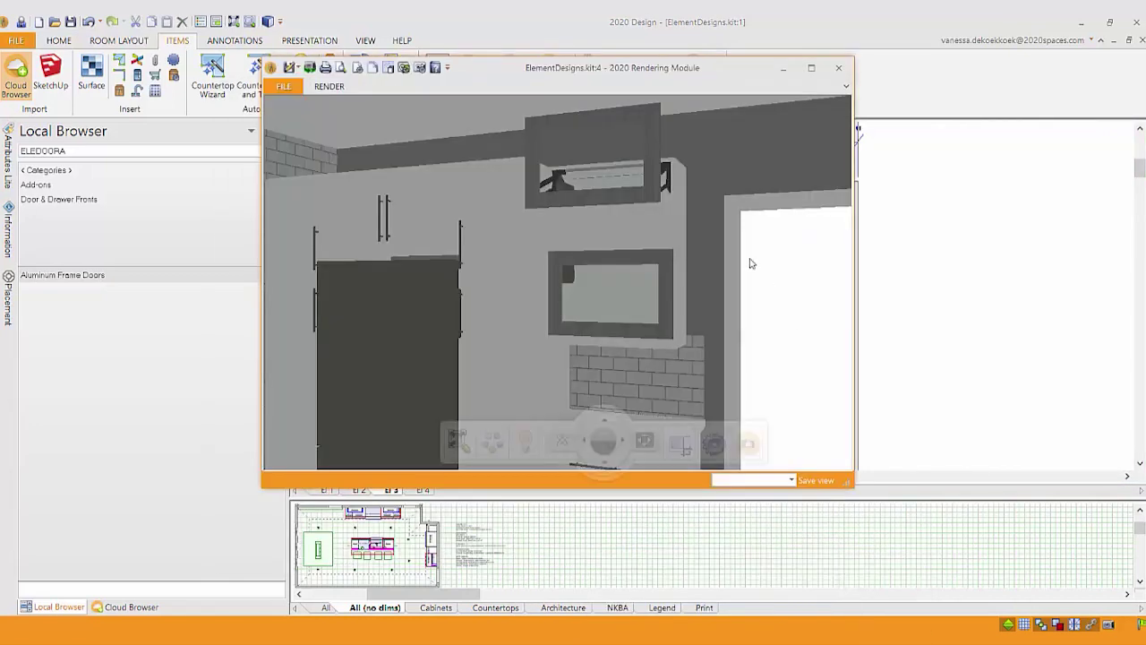